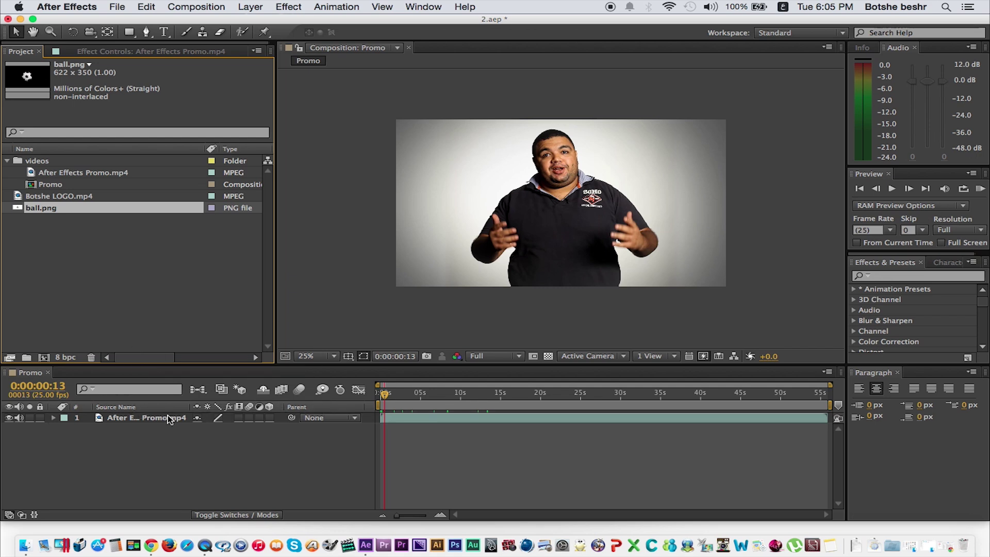
Add ball.png to the Promo composition above the video, placing it on the empty backdrop beside the man's head.
left_click_drag(571, 205, 639, 173)
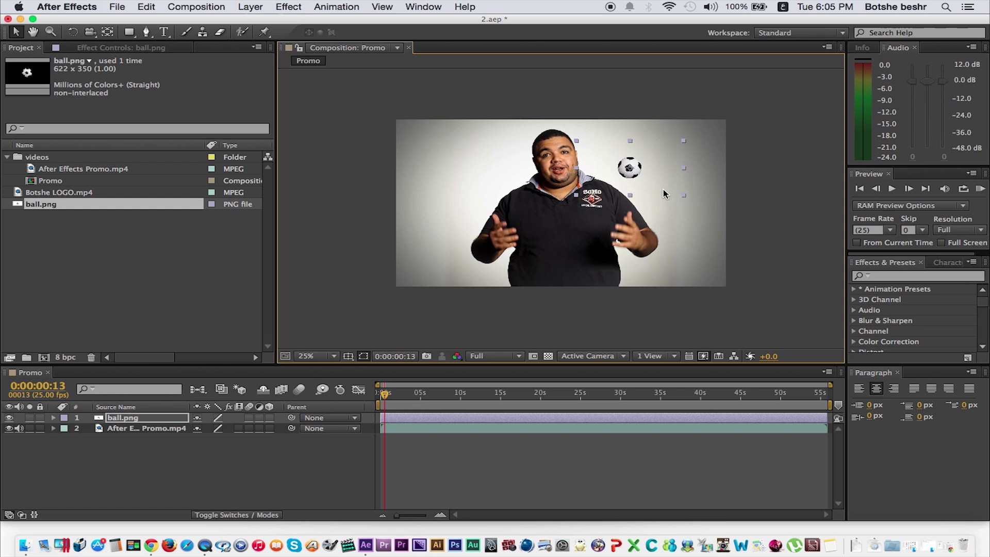
left_click(632, 299)
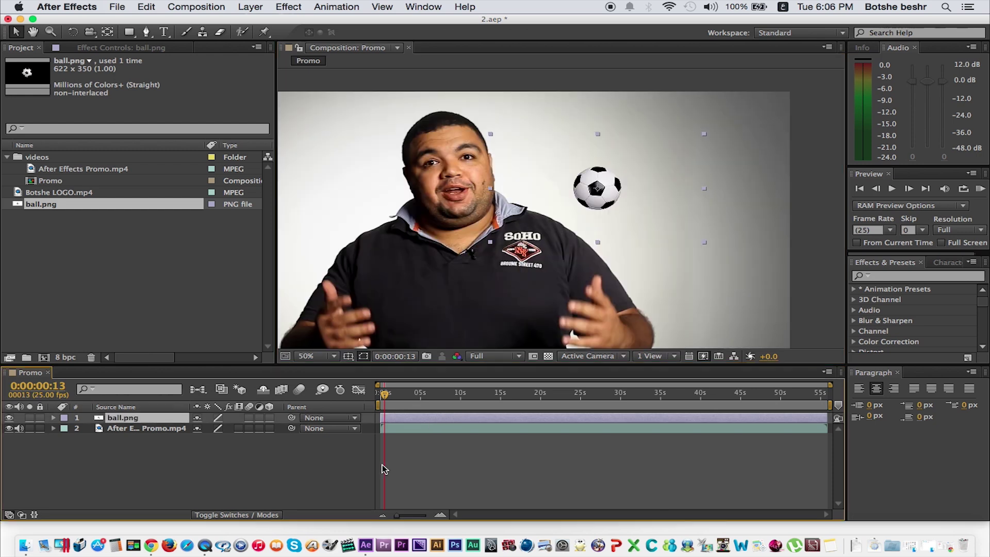
Apply a Gaussian Blur effect to the ball layer and set its blurriness to 4.0.
left_click(289, 8)
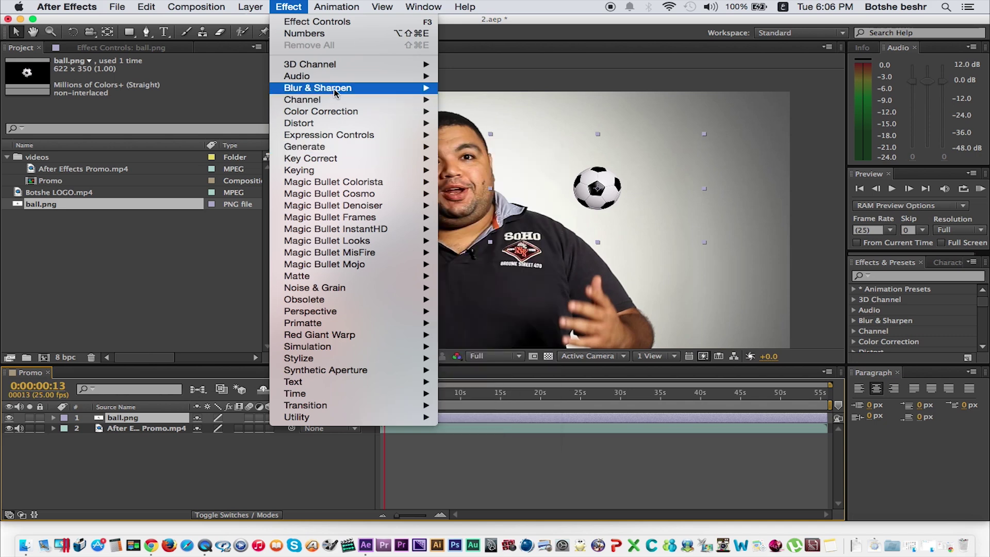
mouse_move(336, 88)
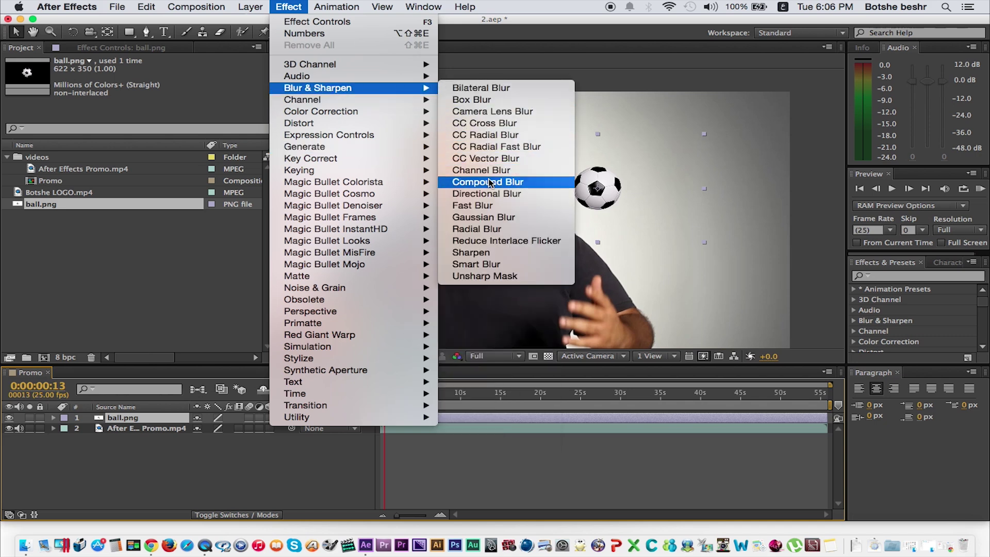
left_click(496, 219)
key("period")
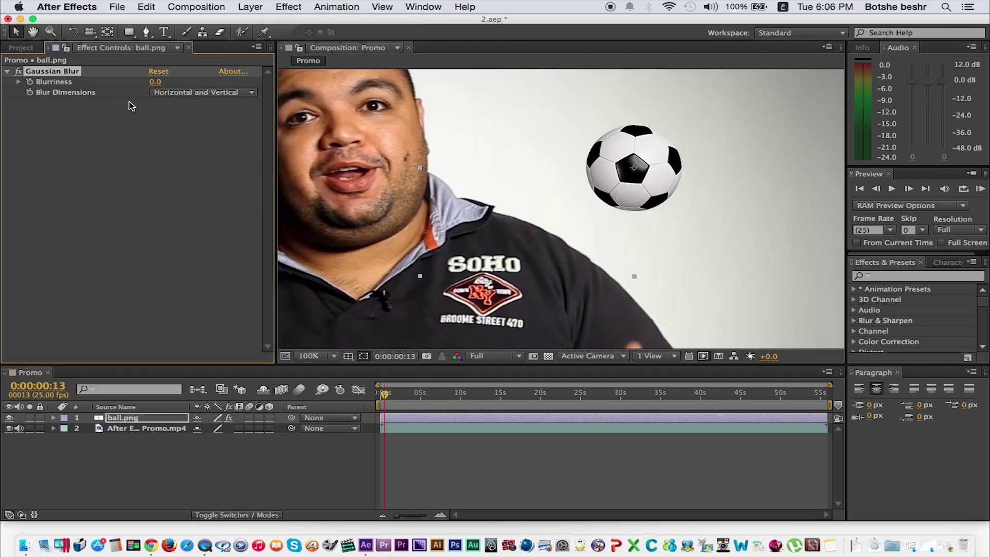
left_click_drag(155, 82, 189, 83)
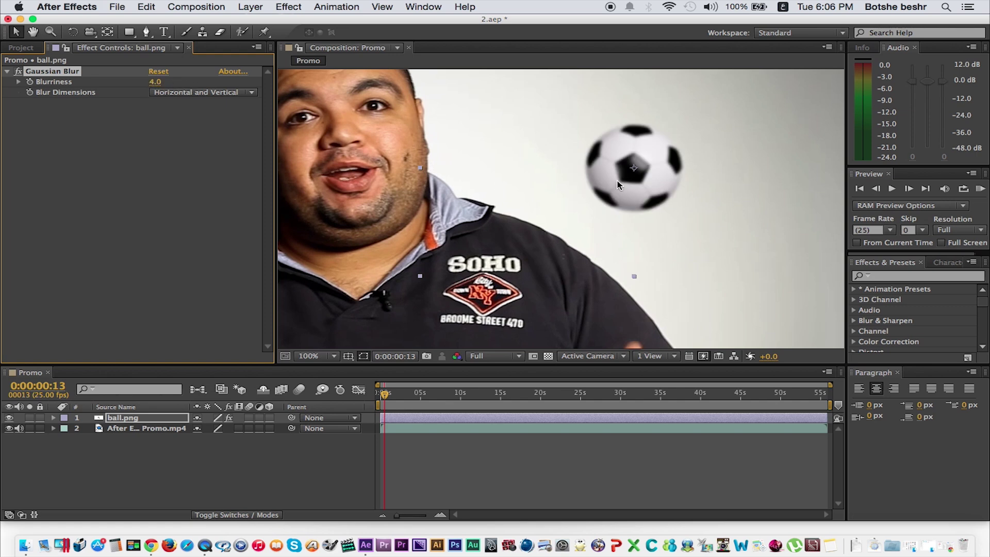
Move the ball onto the middle of the man's chest and raise its blurriness to 8.1.
left_click_drag(617, 180, 493, 295)
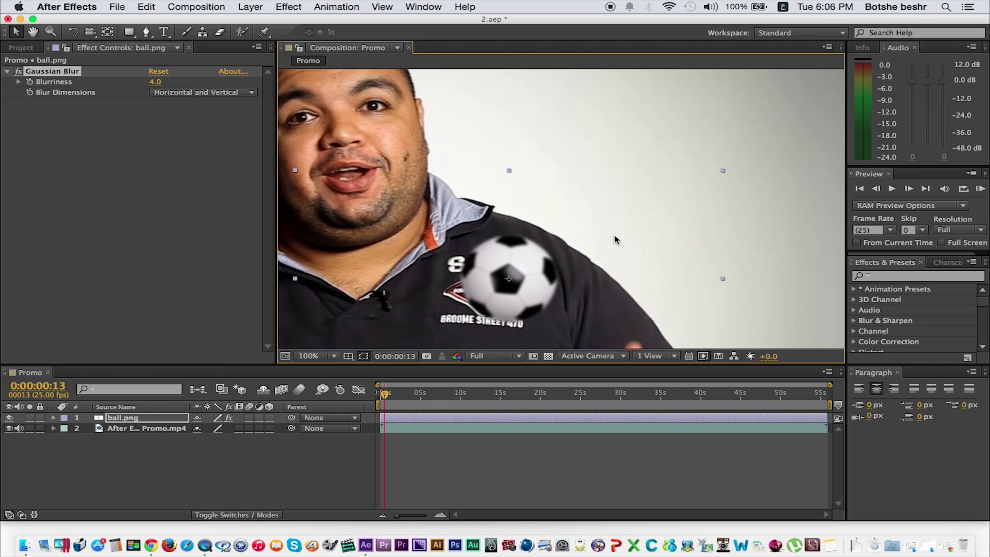
left_click_drag(609, 237, 641, 117)
left_click_drag(566, 154, 581, 253)
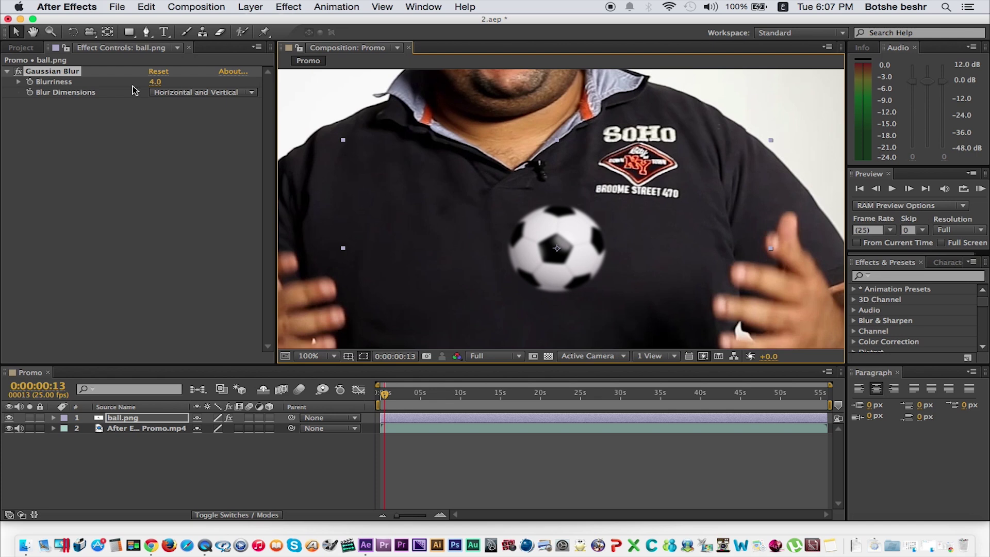
left_click_drag(154, 82, 180, 85)
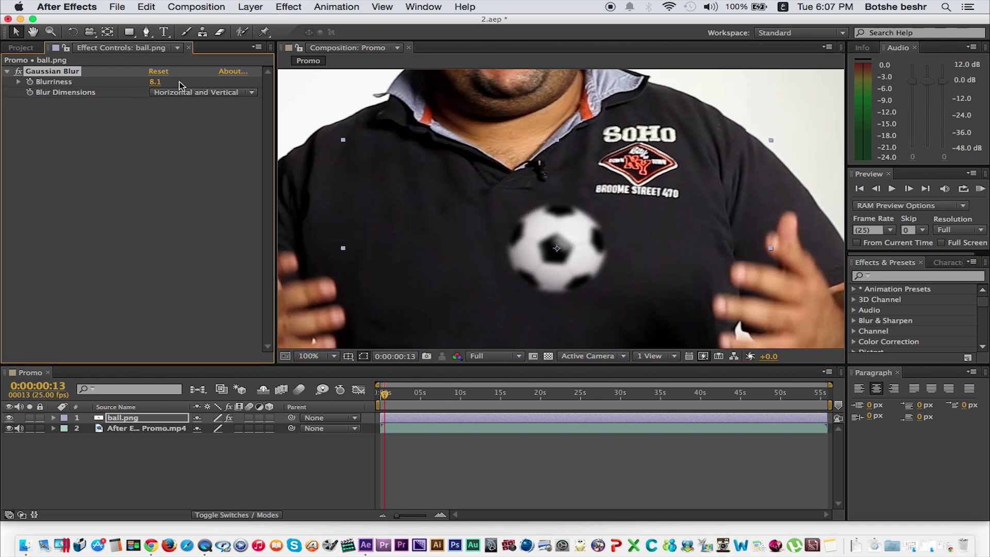
Try the Horizontal and the Vertical blur dimensions on the ball, ending with Horizontal and Vertical combined.
left_click(252, 93)
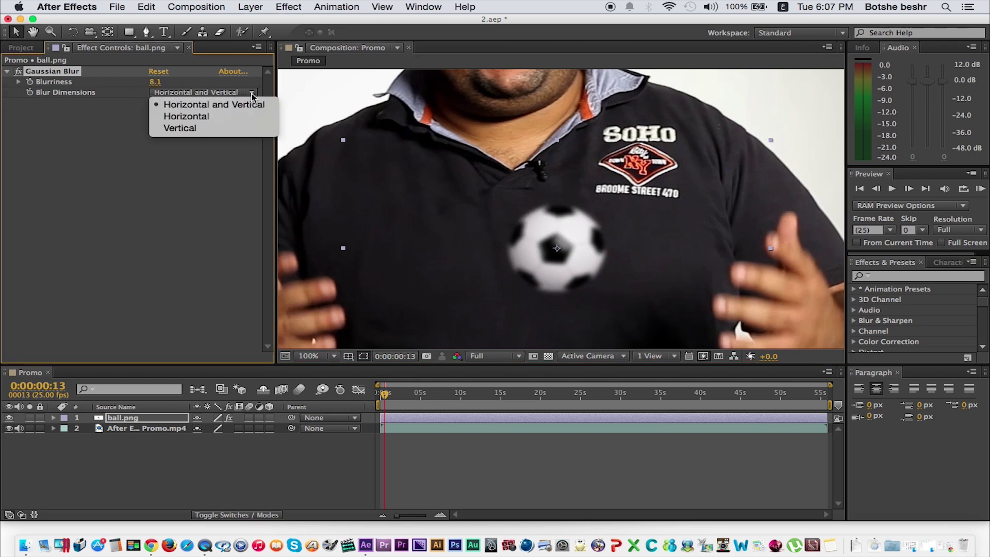
left_click(244, 119)
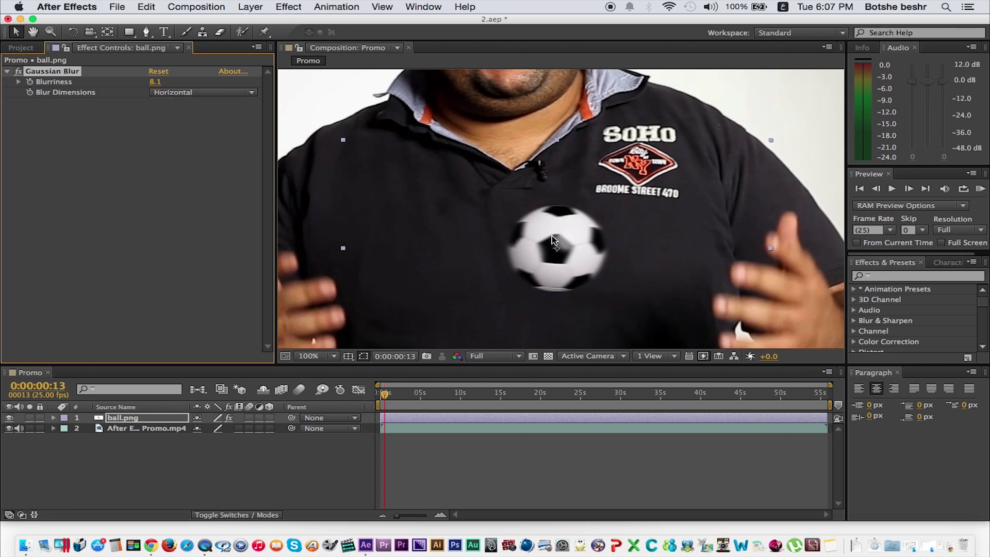
left_click(230, 93)
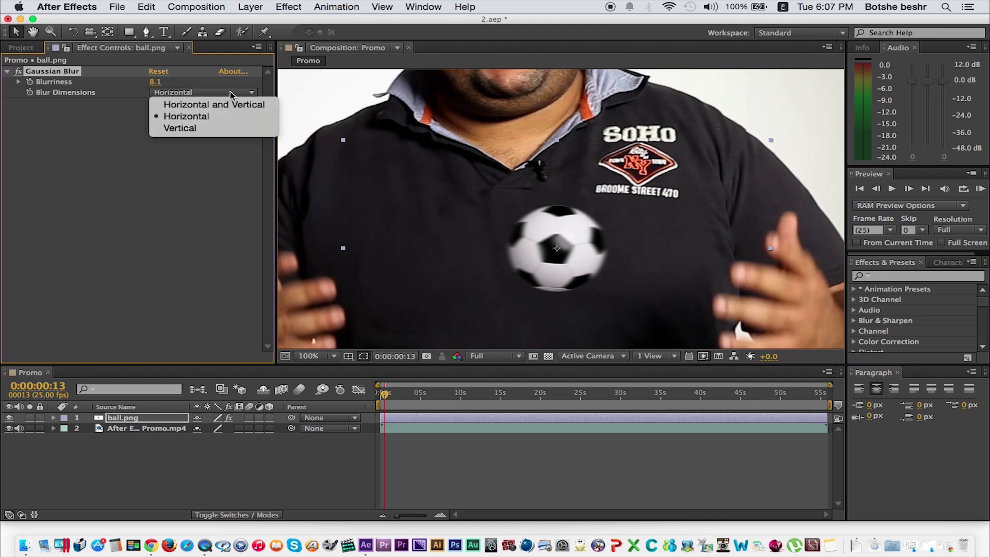
left_click(213, 130)
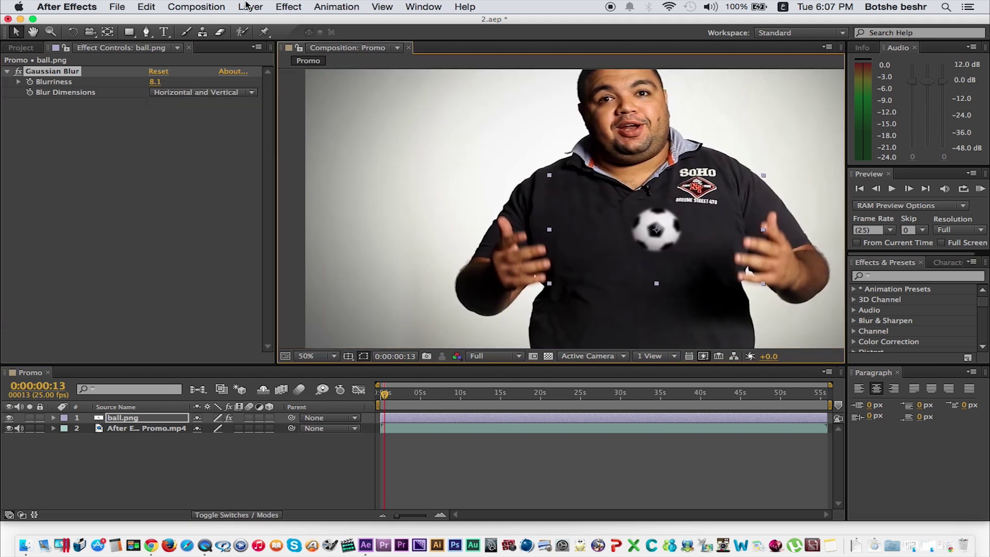
Start a new solid layer and set its colour to deep blue 0811A8.
left_click(247, 6)
mouse_move(361, 22)
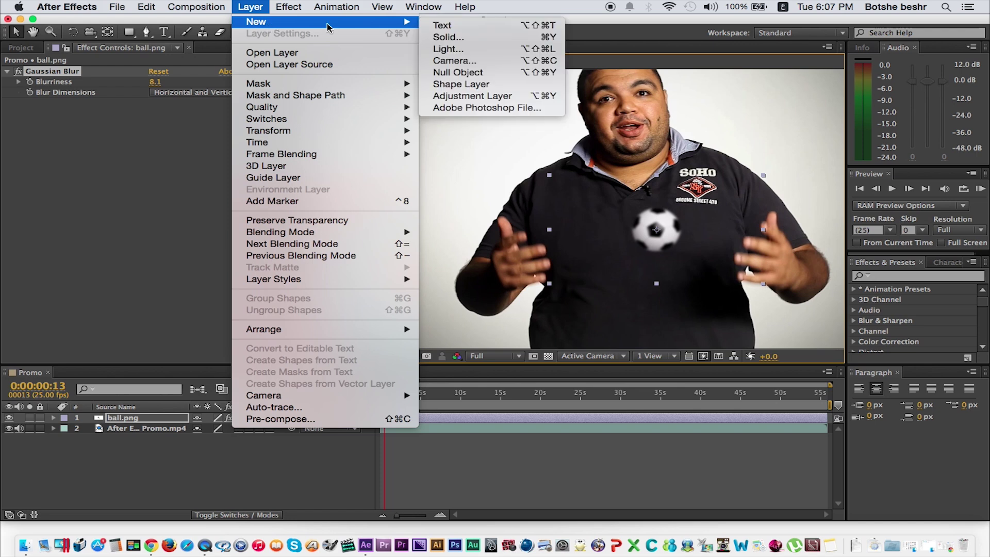
left_click(483, 37)
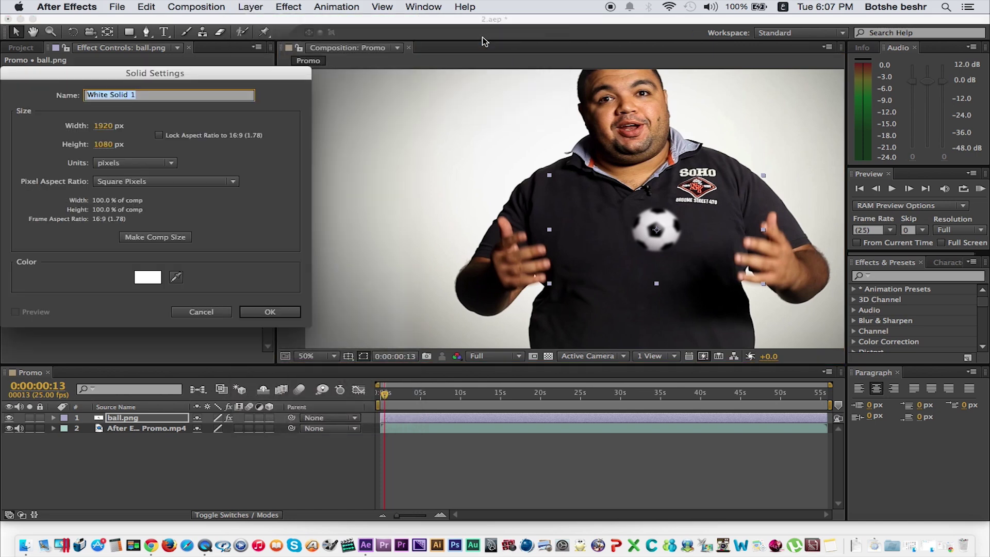
left_click(152, 282)
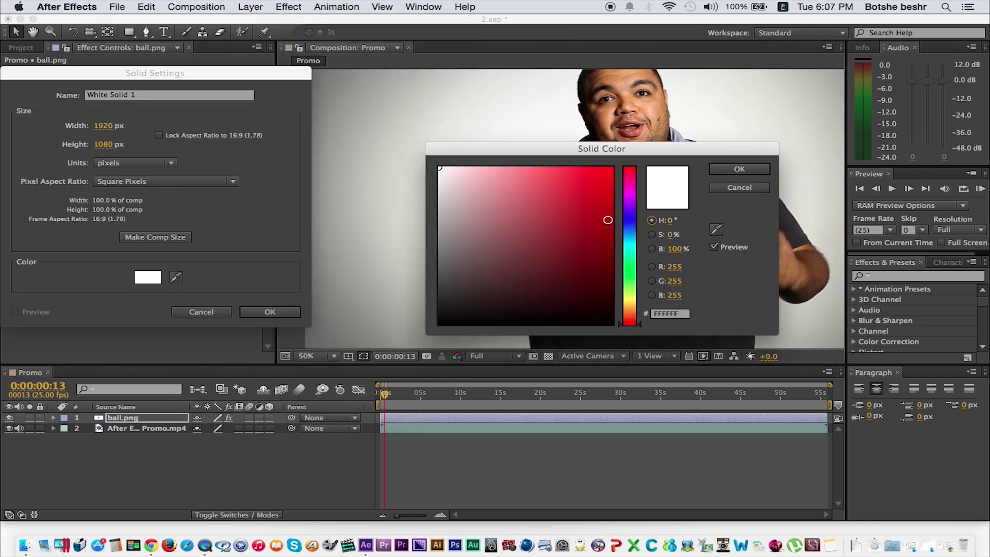
left_click(629, 221)
left_click(604, 221)
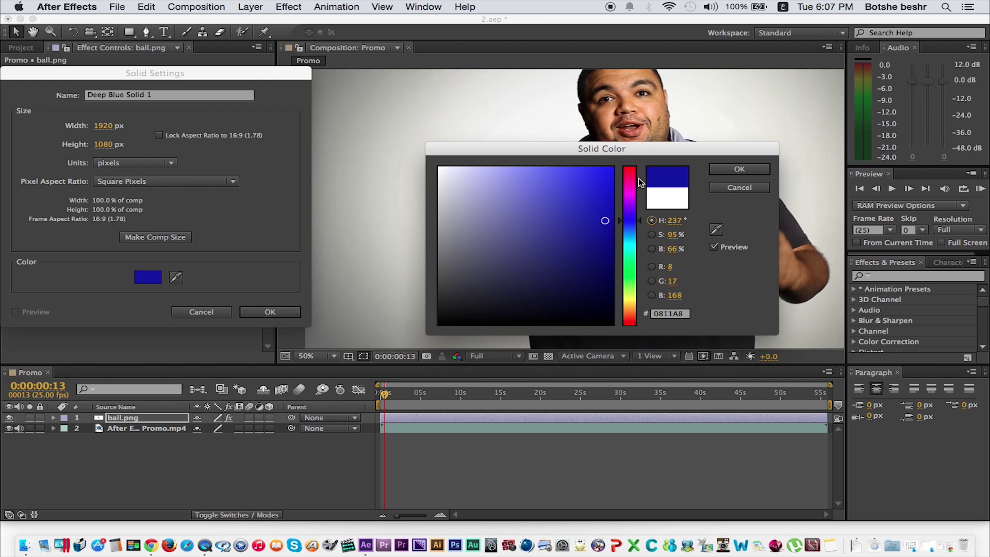
left_click(733, 172)
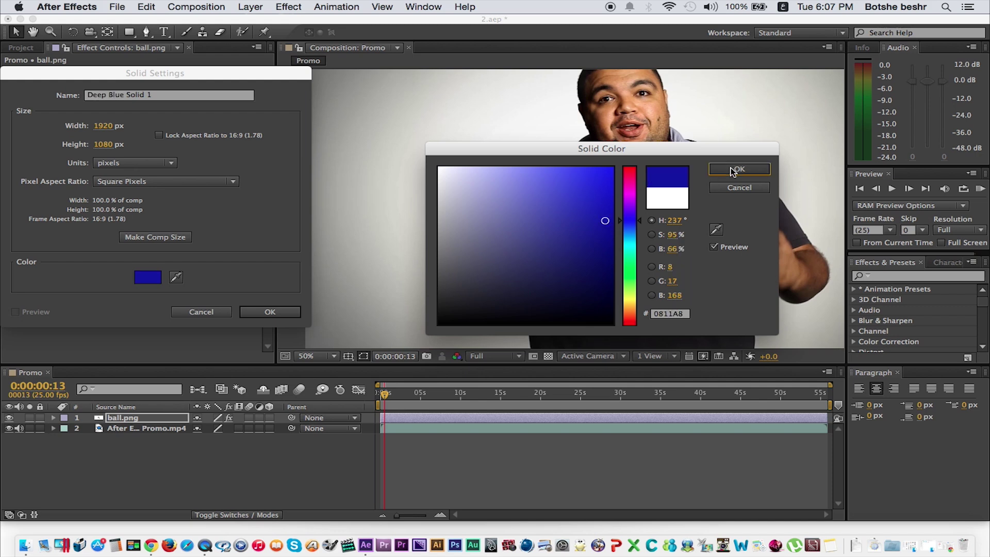
Create the solid at 300 by 300 px and place it on the empty backdrop beside the man.
left_click(100, 125)
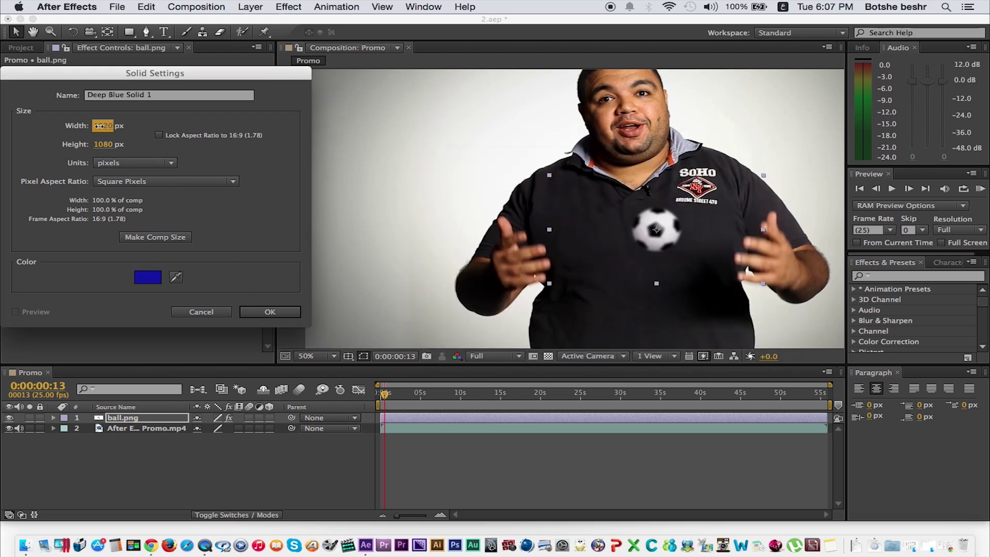
key("BackSpace")
type("300")
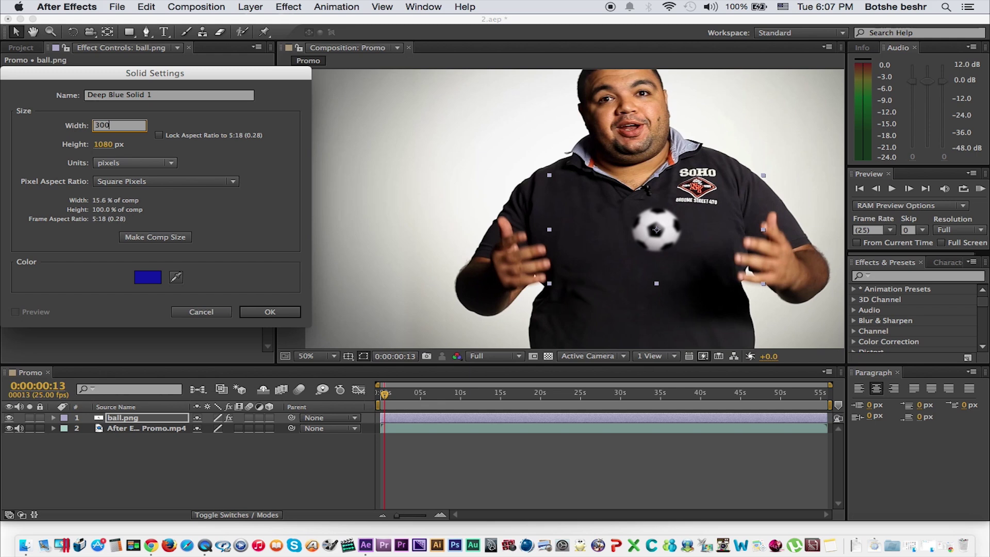
left_click(104, 144)
type("300")
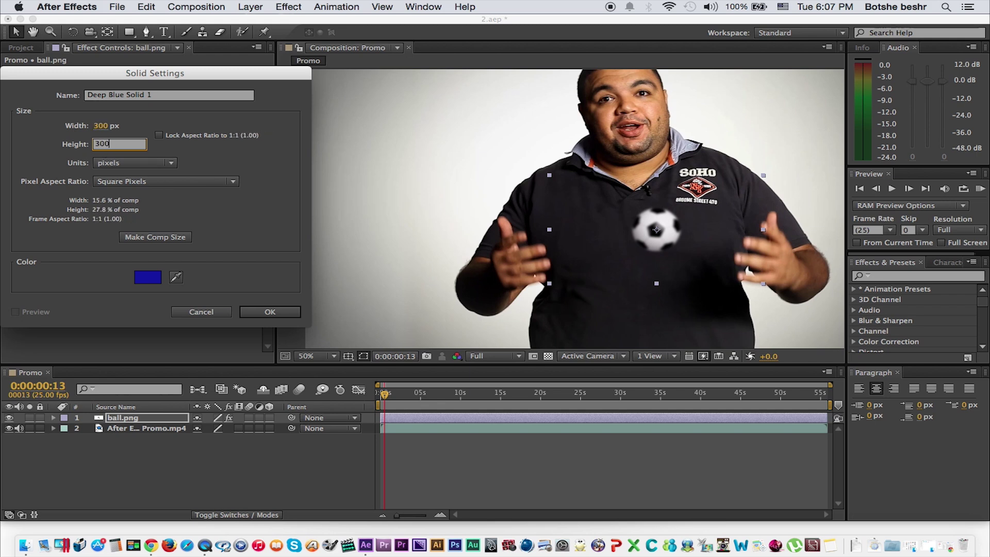
left_click(270, 311)
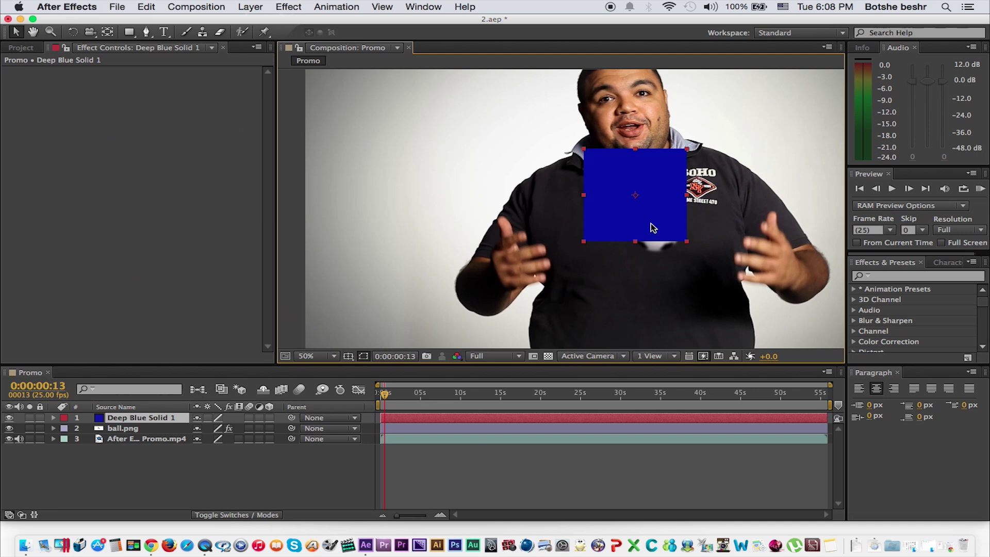
left_click_drag(658, 225, 456, 187)
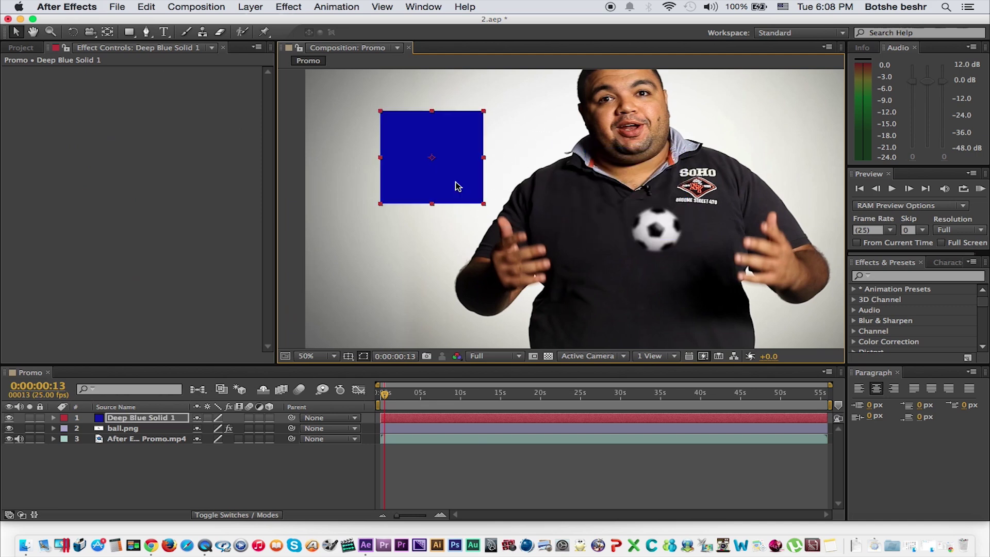
Apply a Gaussian Blur effect to the blue solid and set its blurriness to 45.3.
left_click(289, 6)
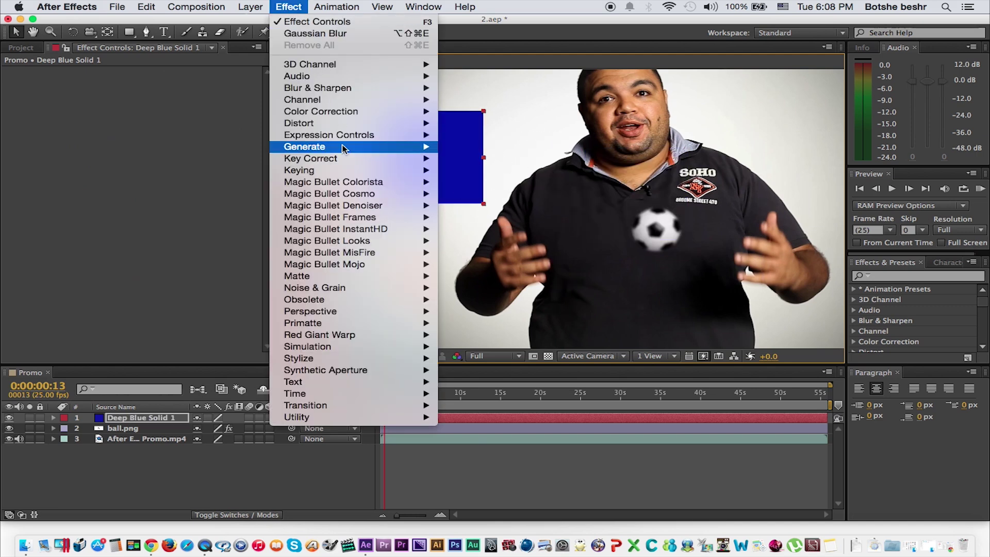
mouse_move(350, 88)
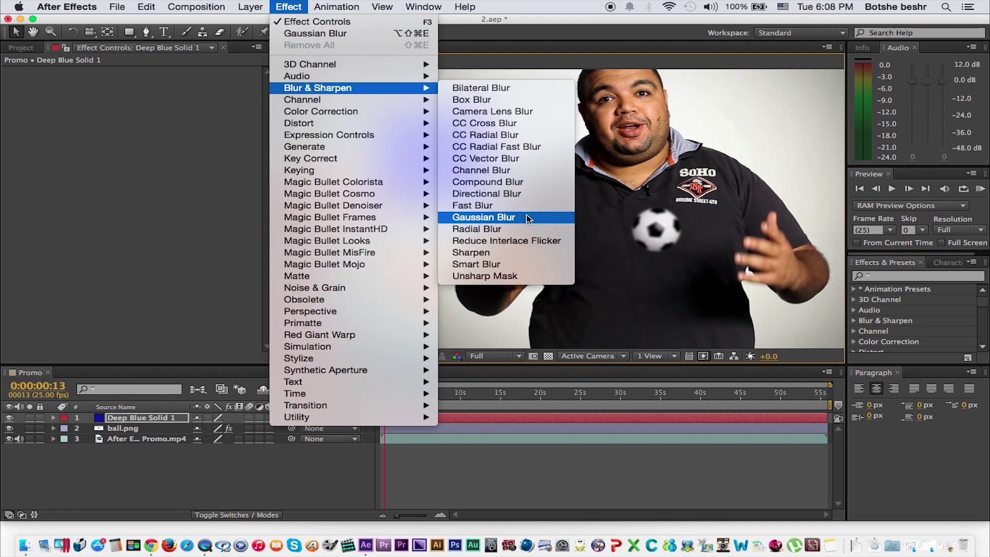
left_click(523, 219)
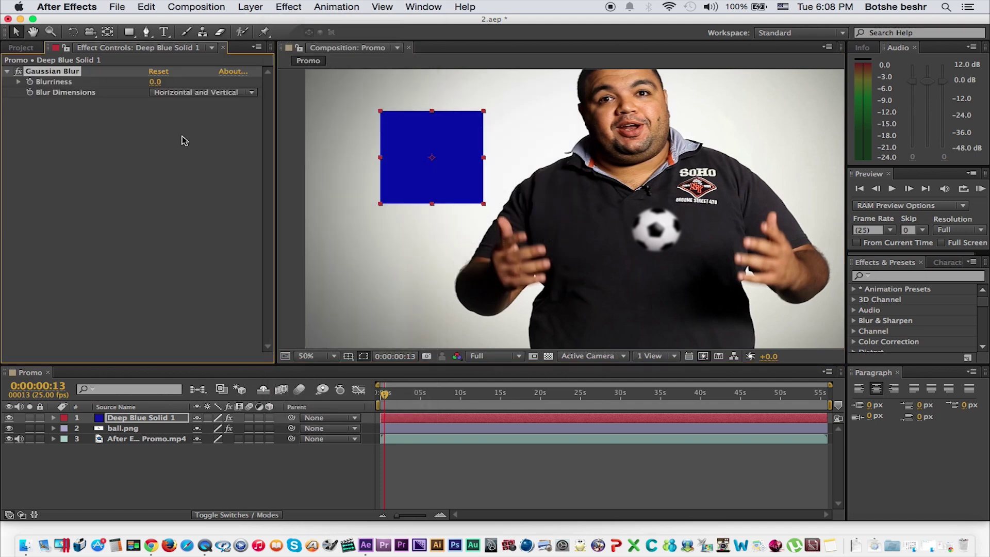
left_click_drag(155, 83, 265, 91)
left_click_drag(153, 88, 234, 83)
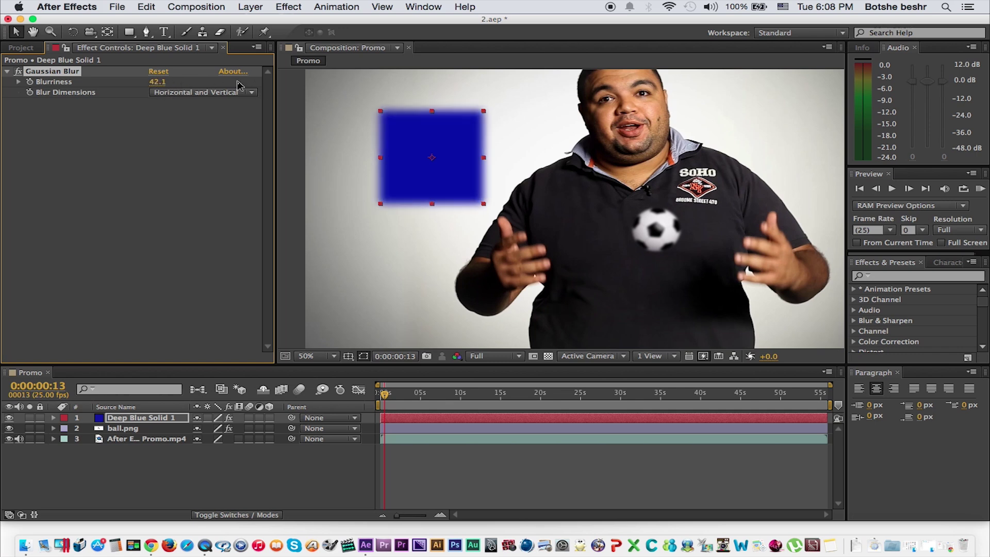
left_click_drag(156, 88, 176, 87)
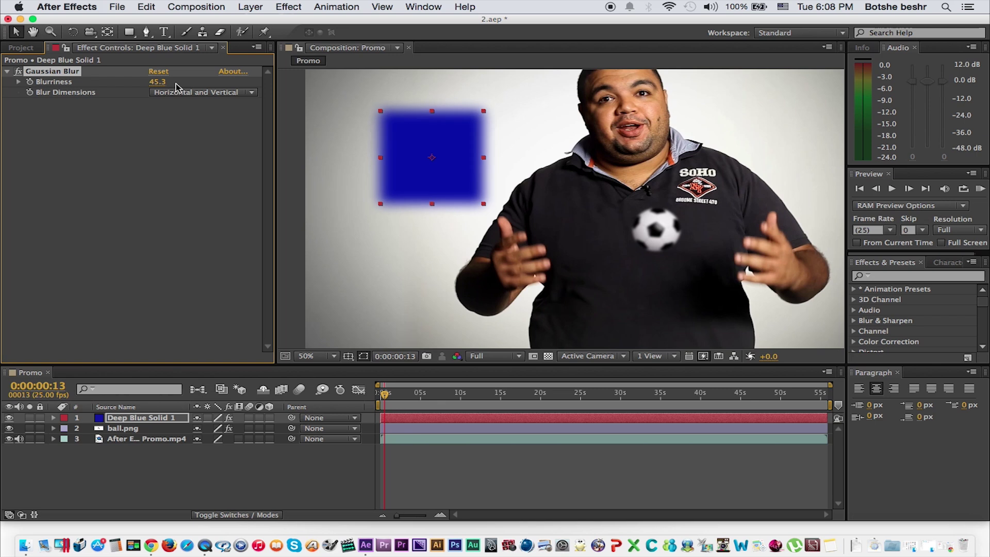
Try the Horizontal and the Vertical blur dimensions on the blue solid, ending with Horizontal and Vertical combined.
left_click(206, 95)
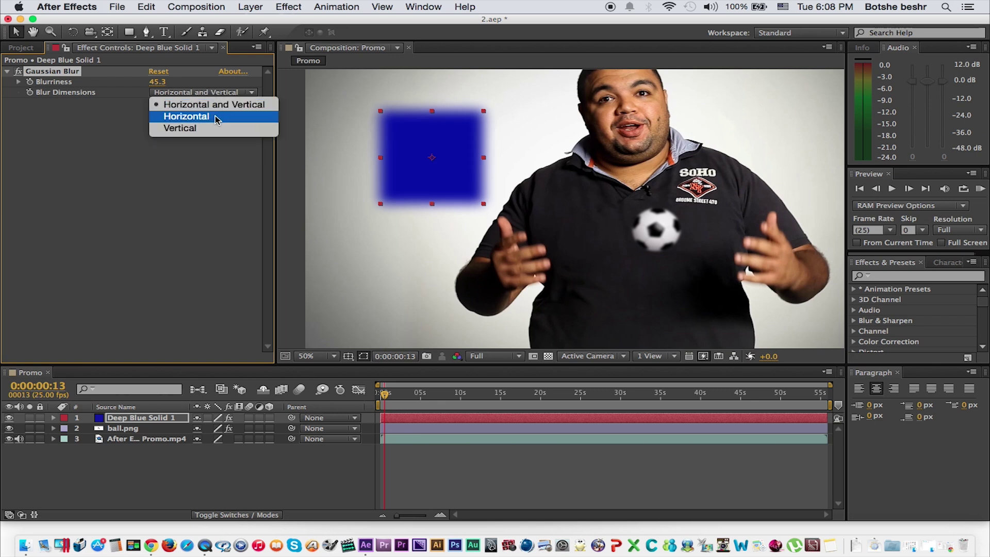
left_click(214, 116)
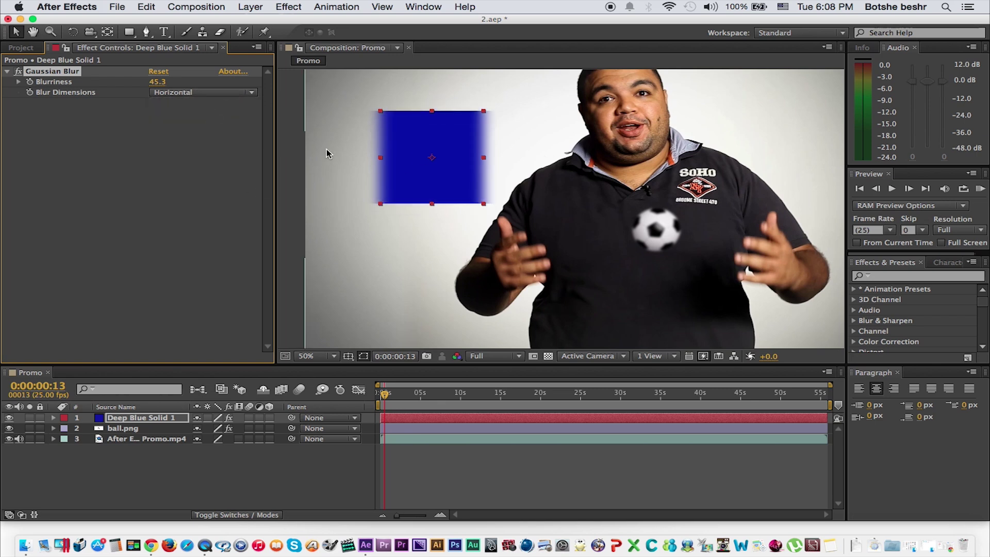
left_click(227, 95)
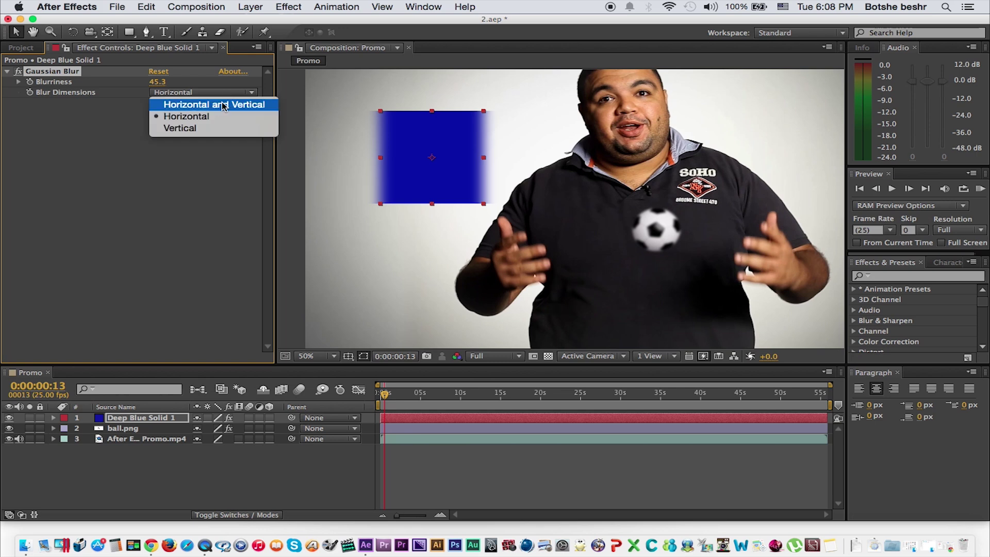
left_click(208, 127)
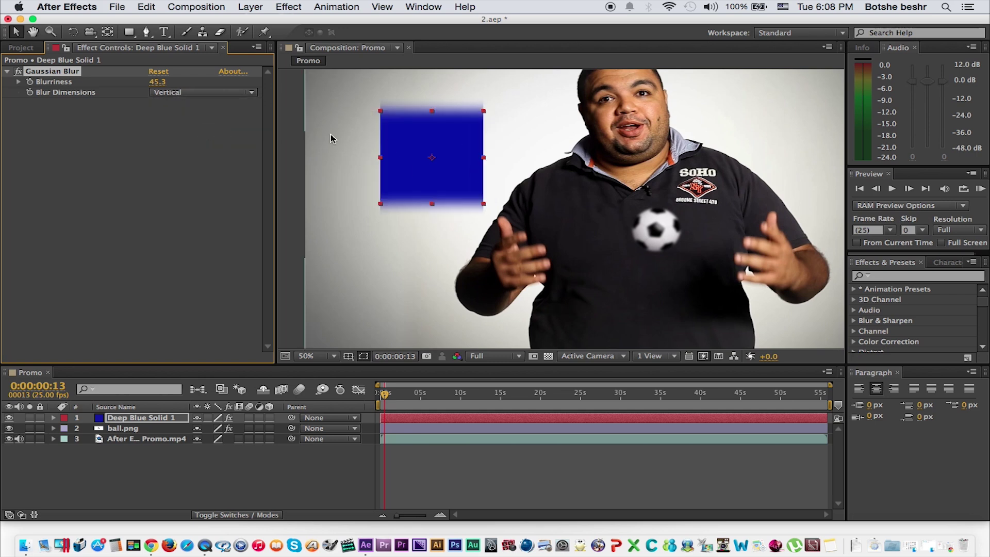
left_click(235, 96)
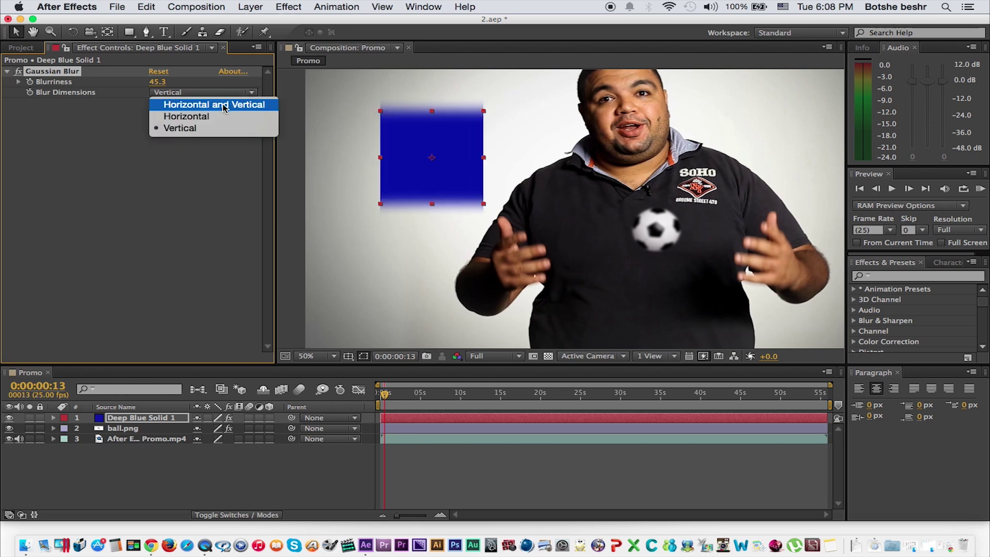
left_click(223, 104)
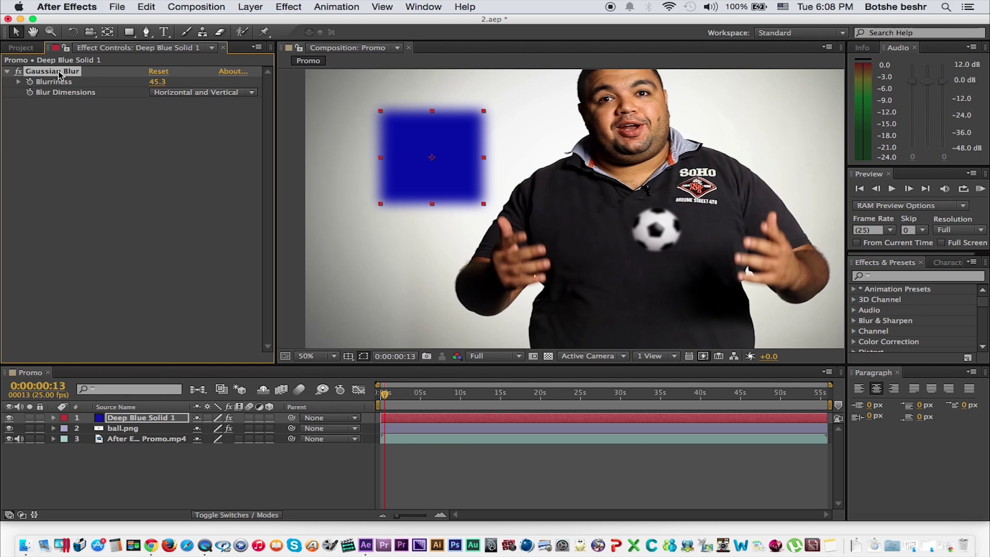
Remove the Gaussian Blur from the blue solid and delete the solid layer.
key("Delete")
left_click(482, 419)
key("Delete")
Select the ball layer and try its Gaussian Blur blurriness at 0 and at 8.2.
left_click(456, 418)
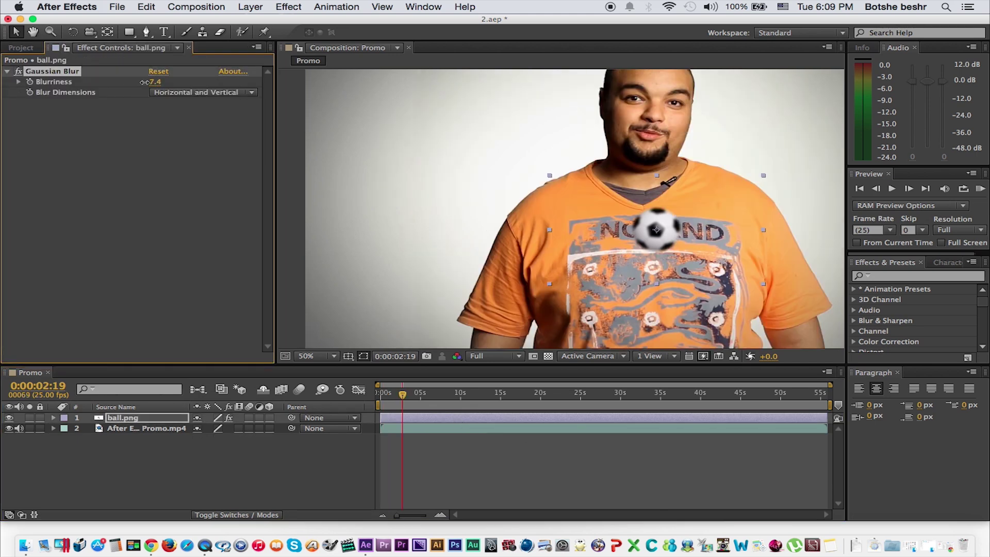
left_click_drag(145, 82, 52, 91)
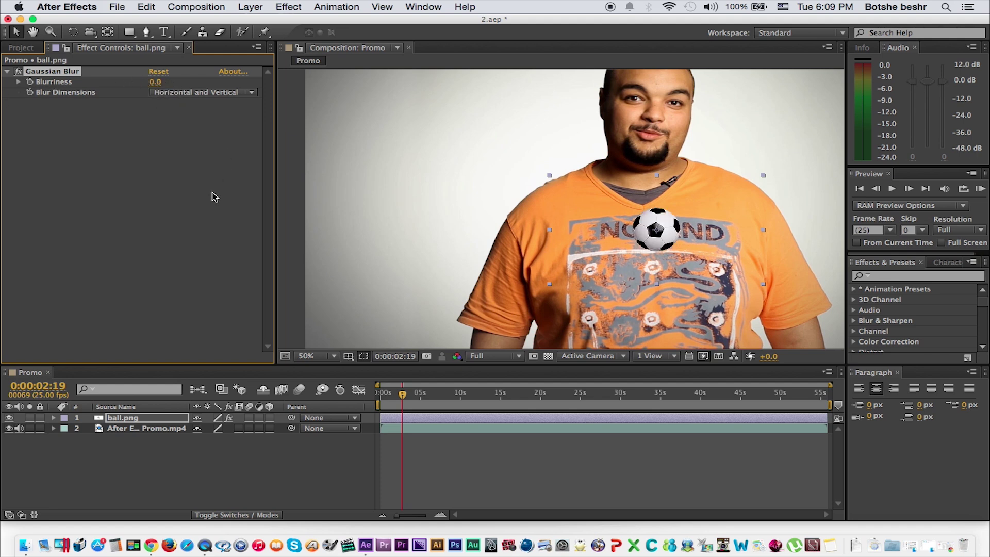
left_click_drag(155, 82, 176, 82)
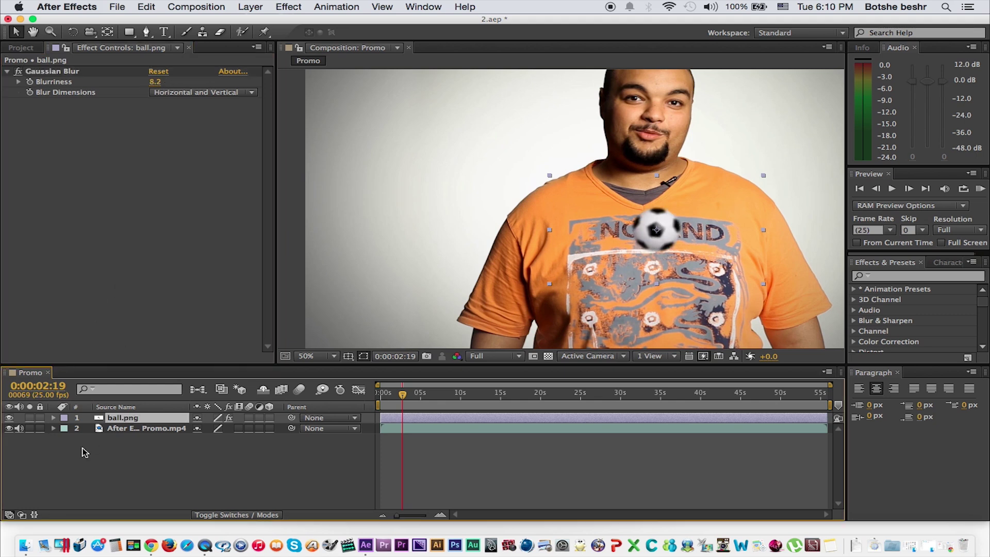
Expand the ball layer's Gaussian Blur properties in the timeline and try Blurriness values of 17.8 and 14.7.
left_click(53, 419)
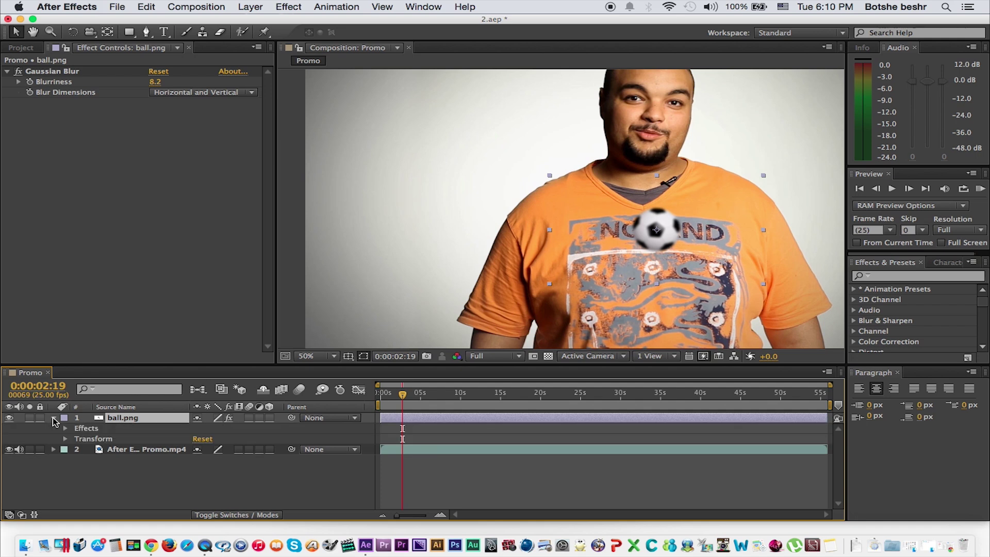
left_click(65, 427)
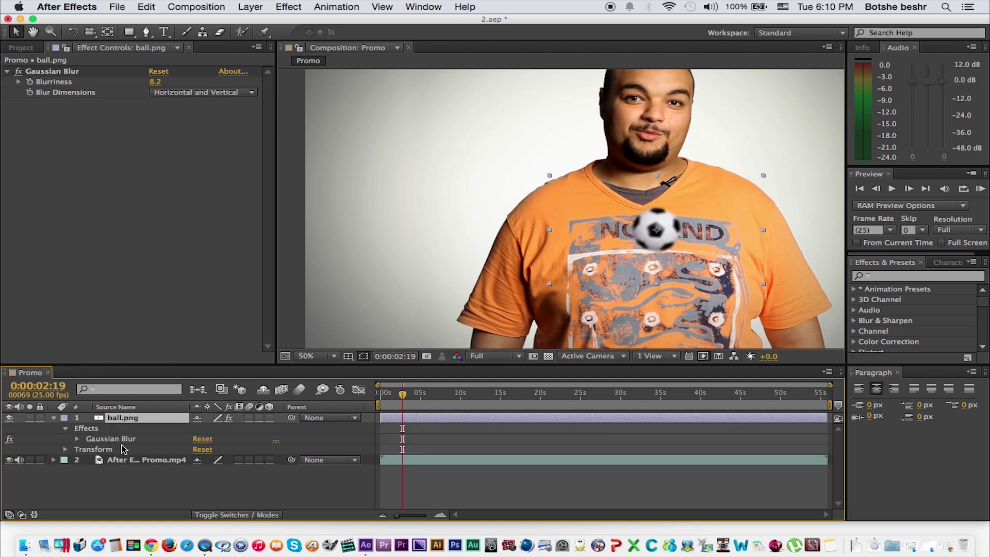
left_click(77, 440)
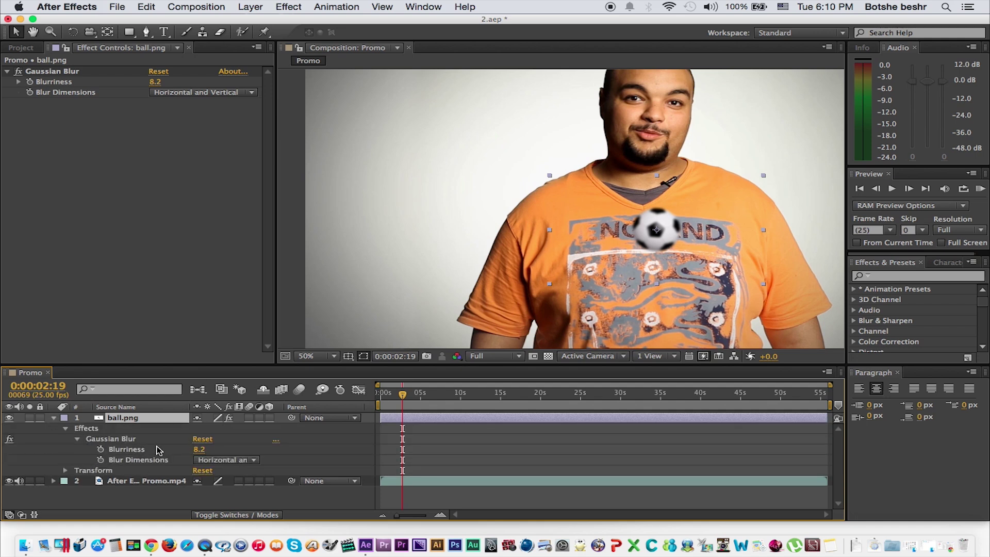
left_click_drag(199, 449, 222, 448)
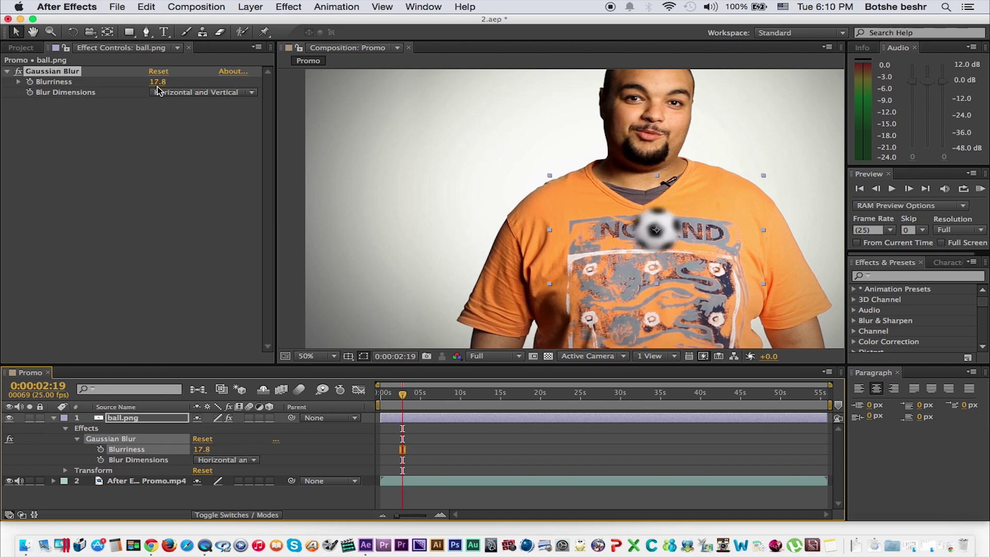
At 0:00:00:00, set the ball's Blurriness to 0 and turn on keyframing for it.
left_click_drag(403, 394, 369, 402)
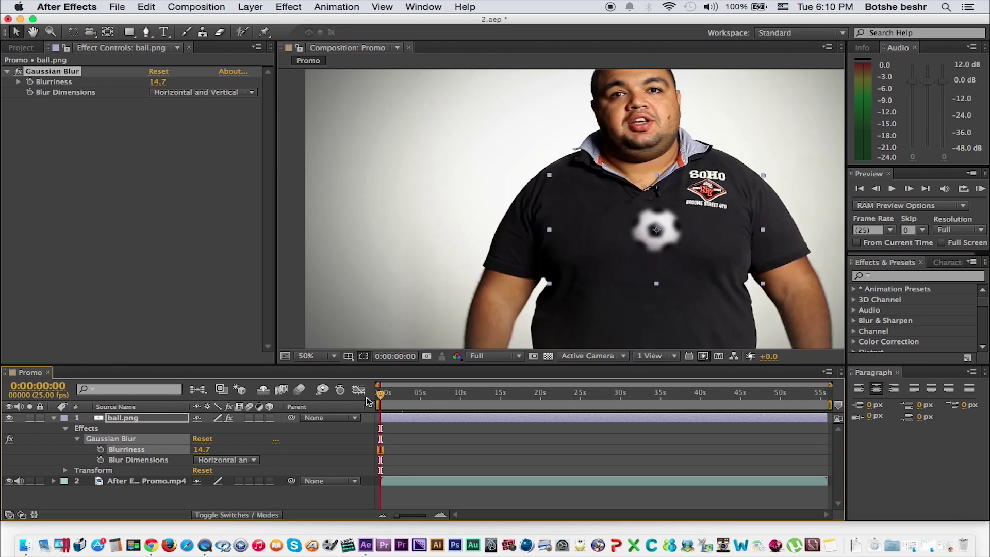
key("=")
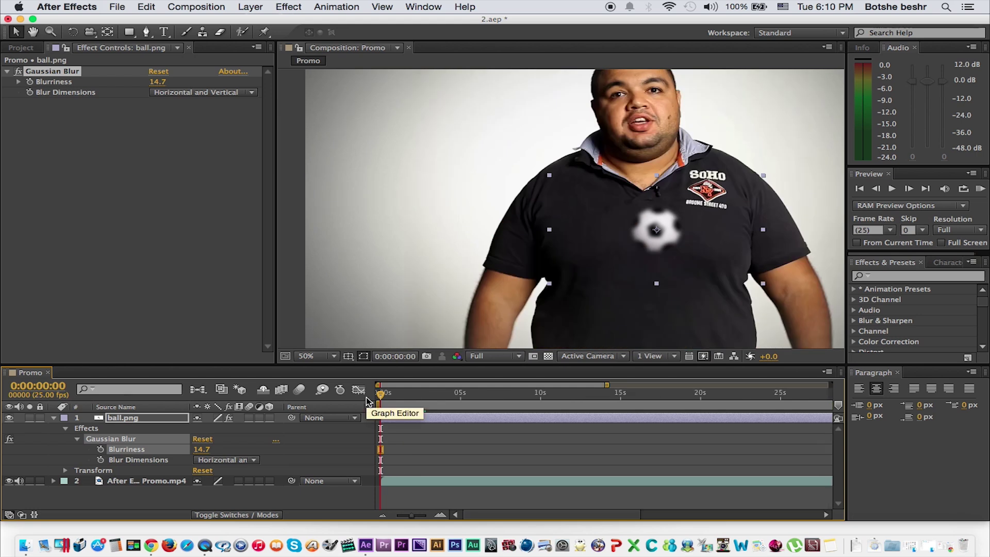
left_click(440, 515)
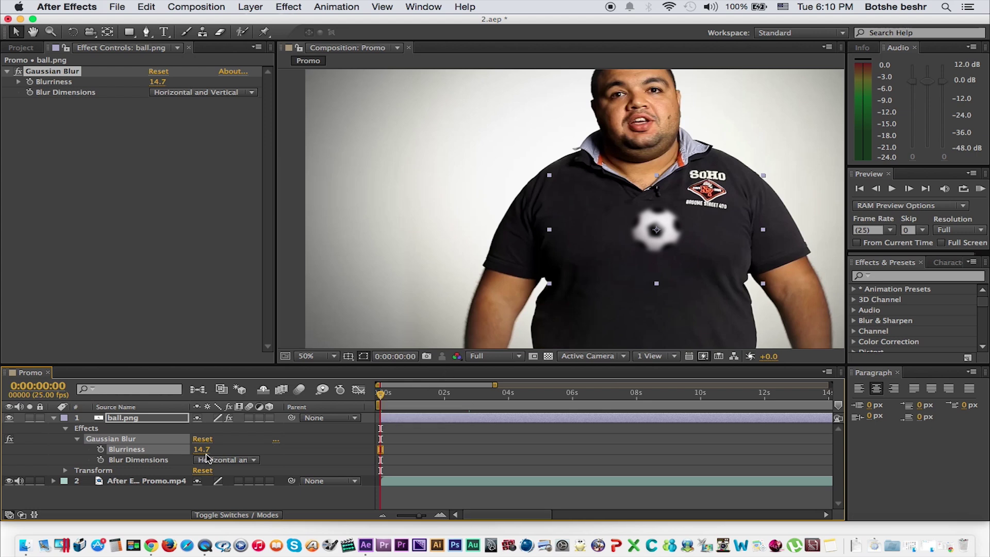
left_click_drag(200, 450, 99, 449)
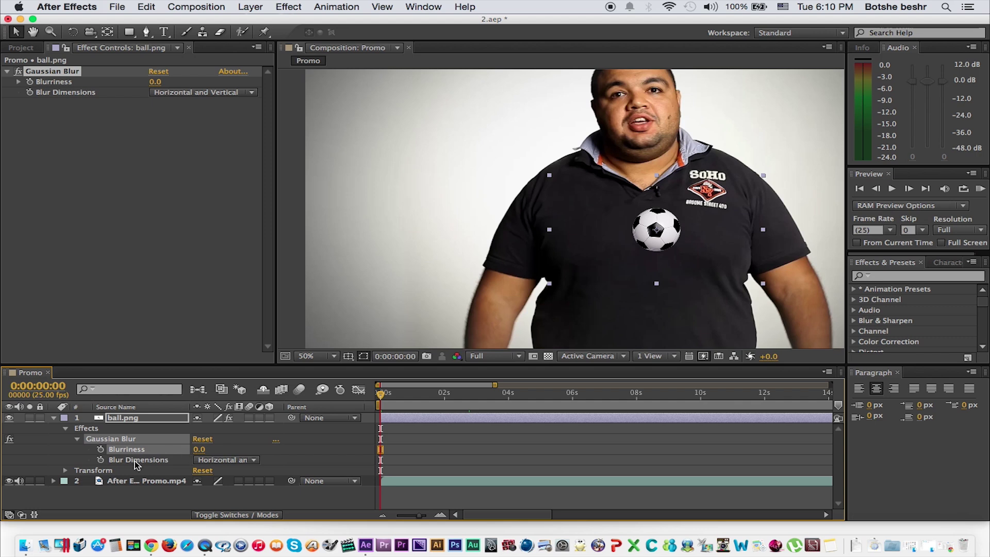
left_click(101, 450)
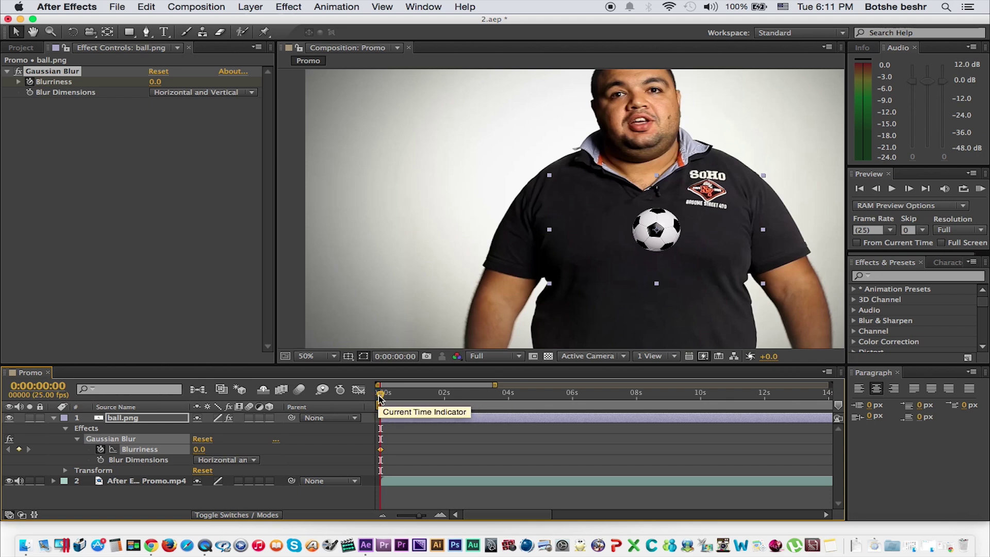
Add a Blurriness keyframe with the value 10 at 0:00:01:00 on the ball layer.
left_click_drag(383, 396, 414, 396)
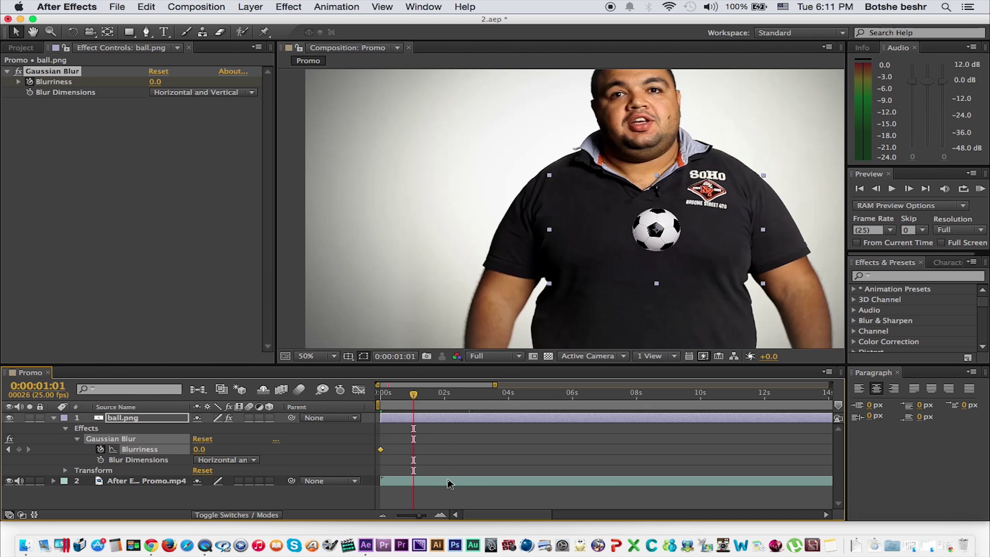
key("=")
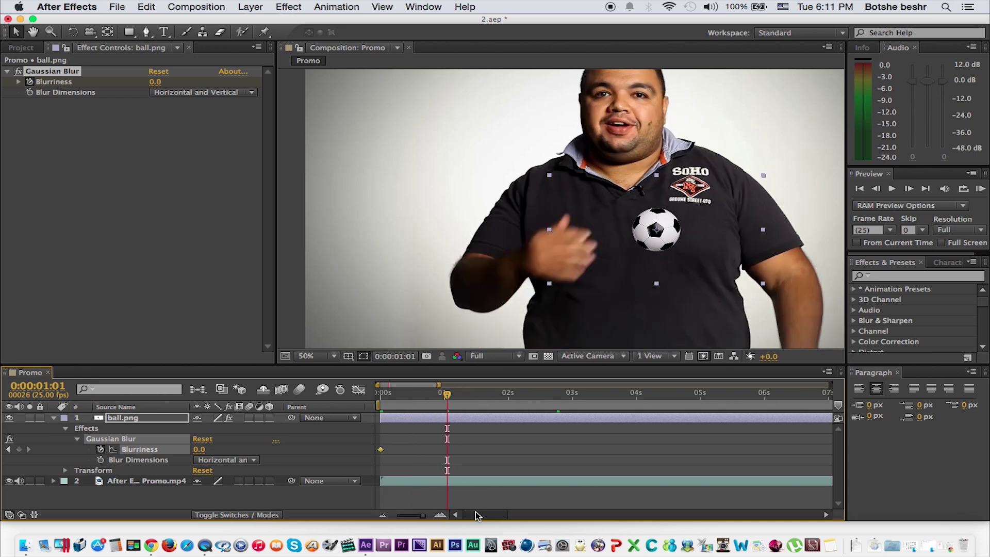
left_click_drag(446, 397, 444, 397)
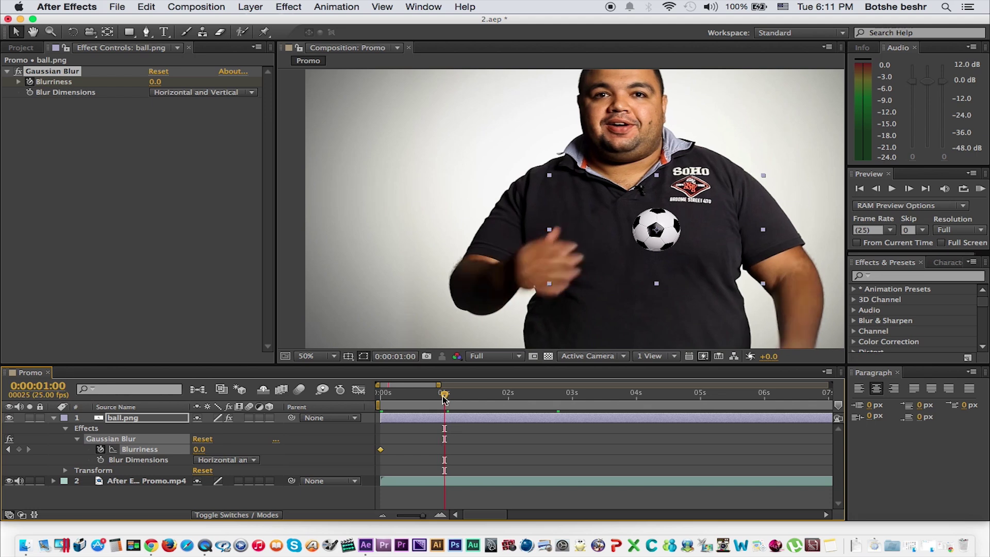
left_click_drag(246, 450, 266, 449)
left_click(199, 450)
type("1")
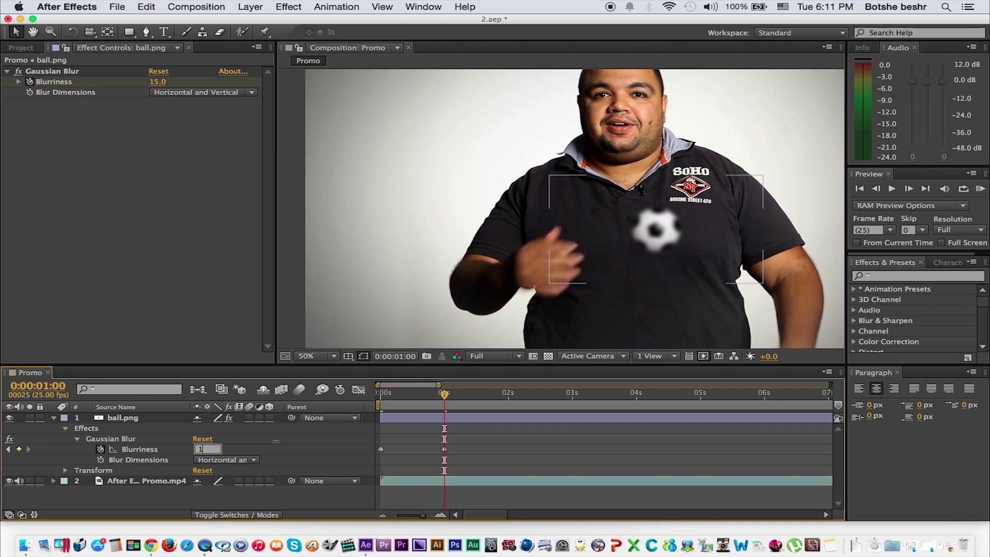
type("0")
key("Return")
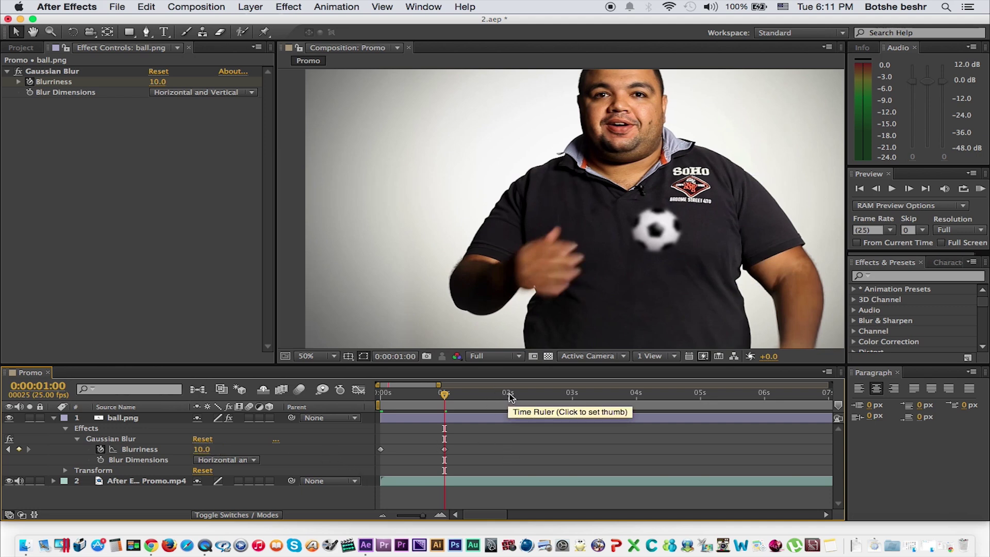
Add a Blurriness keyframe with the value 0 at 0:00:02:00 on the ball layer.
left_click(508, 394)
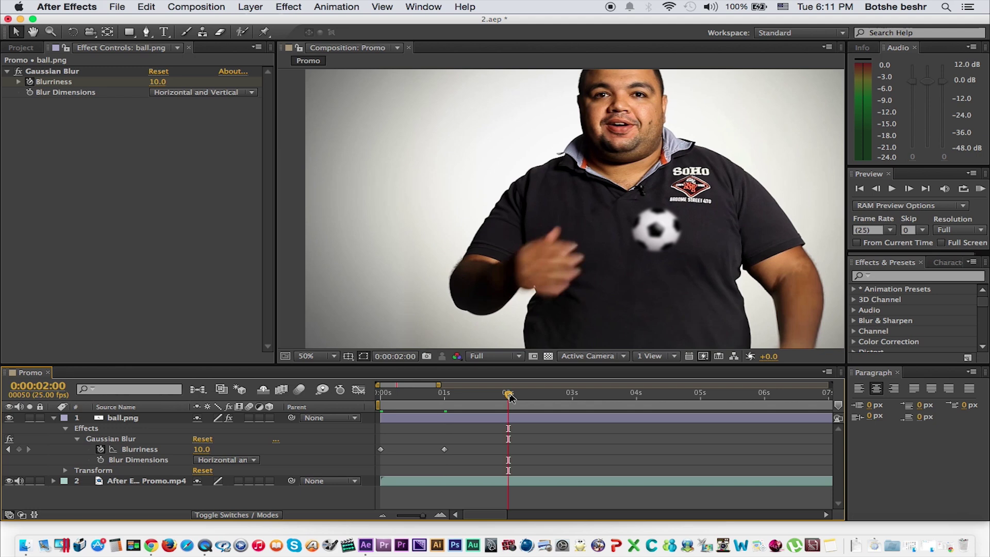
left_click(201, 449)
type("0")
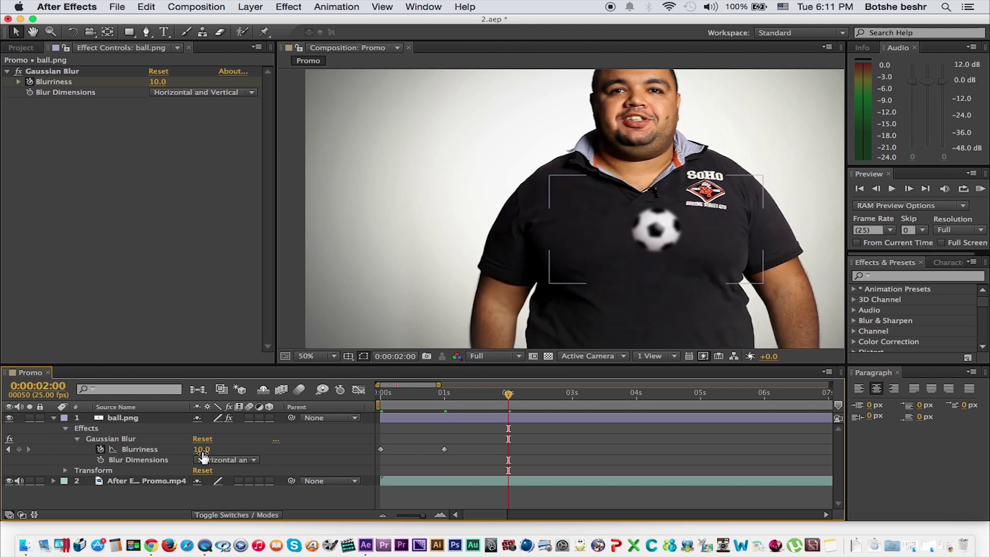
key("Return")
left_click(488, 418)
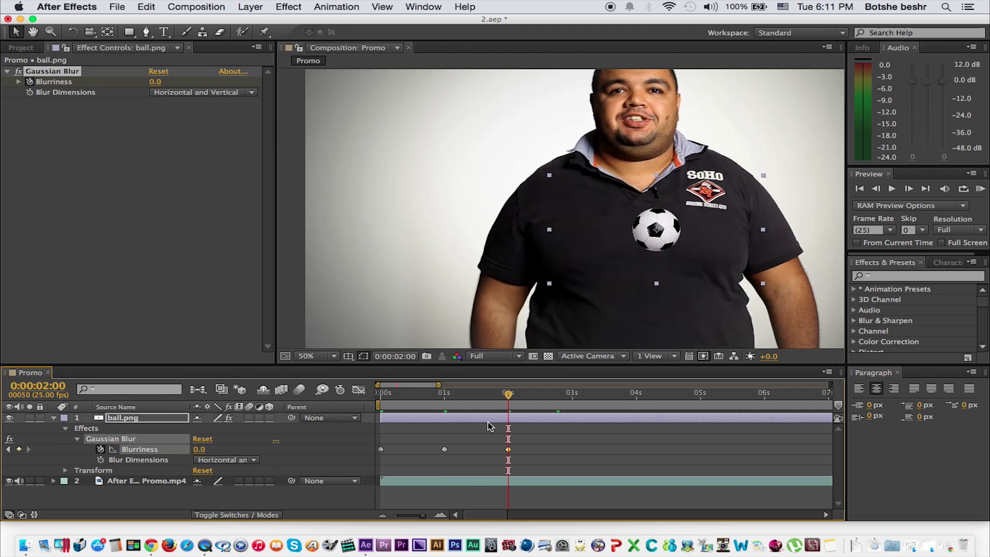
Preview the blur animation from the beginning and step back and forth through the Blurriness keyframes.
left_click_drag(402, 398, 379, 397)
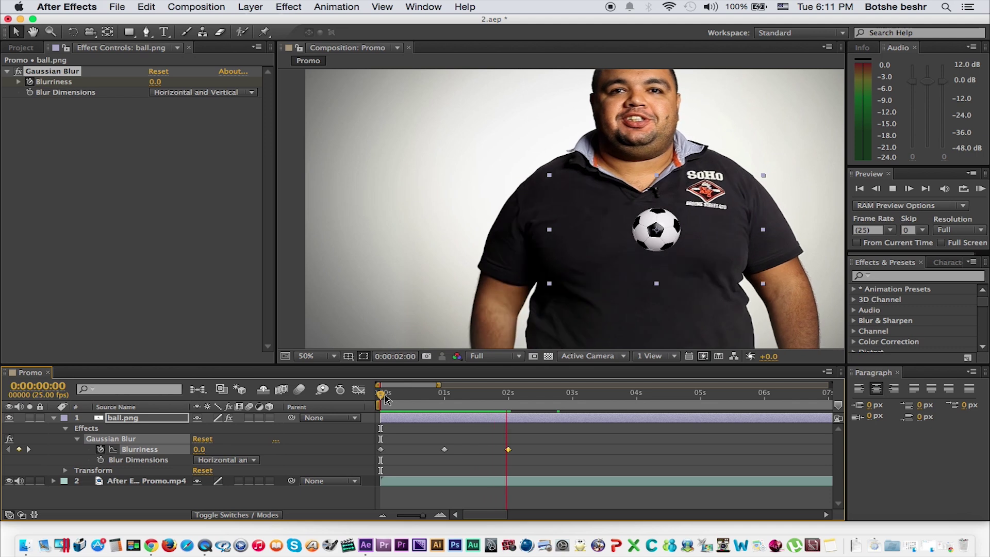
key("space")
left_click_drag(512, 393, 509, 394)
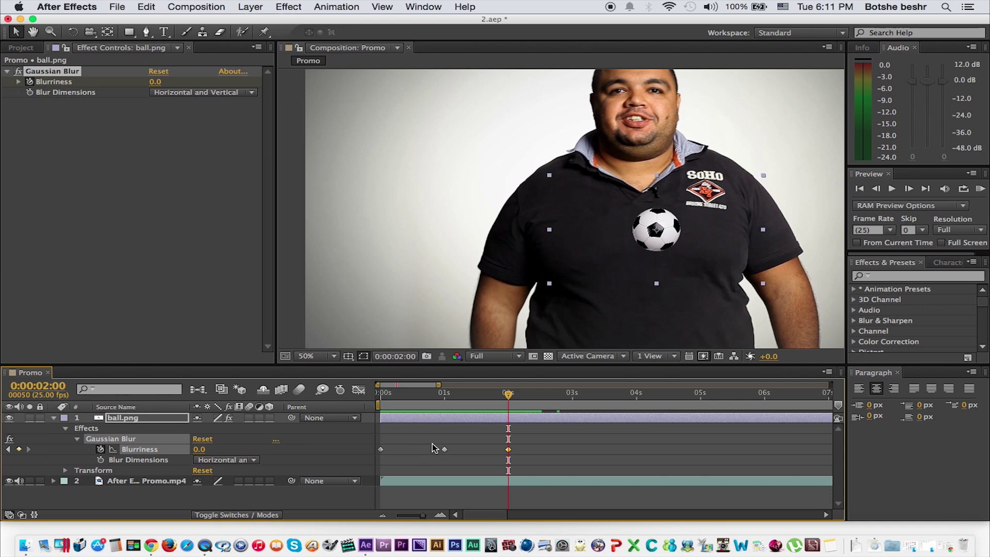
left_click(7, 451)
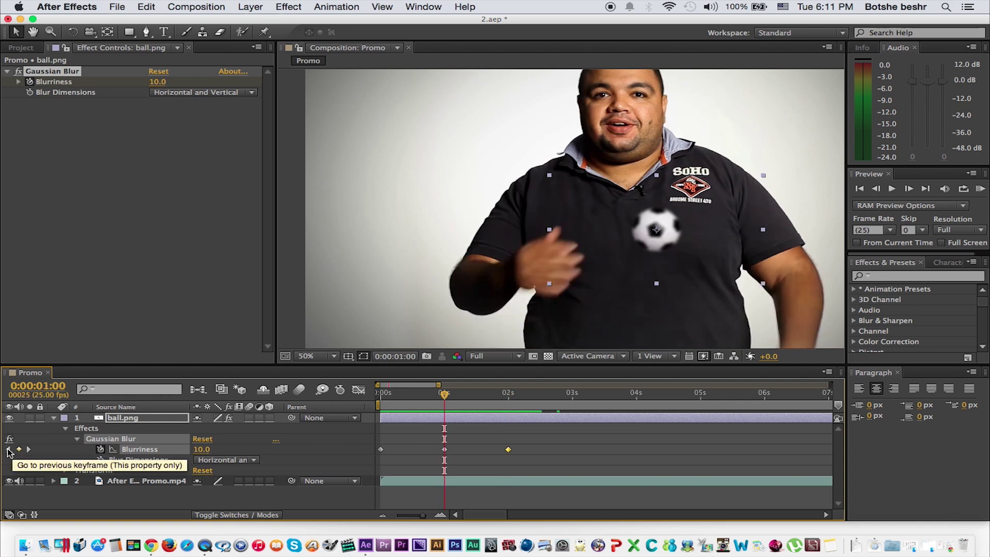
left_click(8, 451)
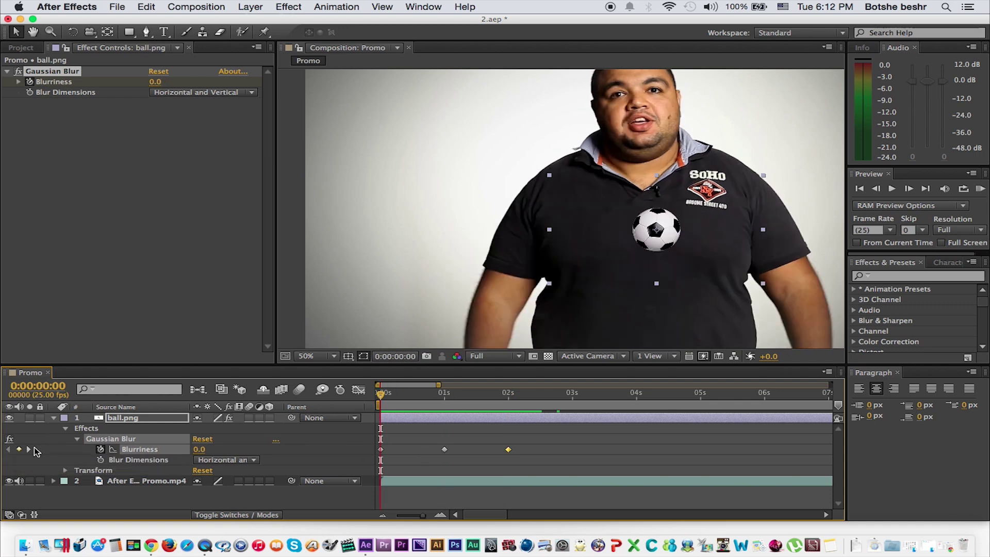
left_click(29, 450)
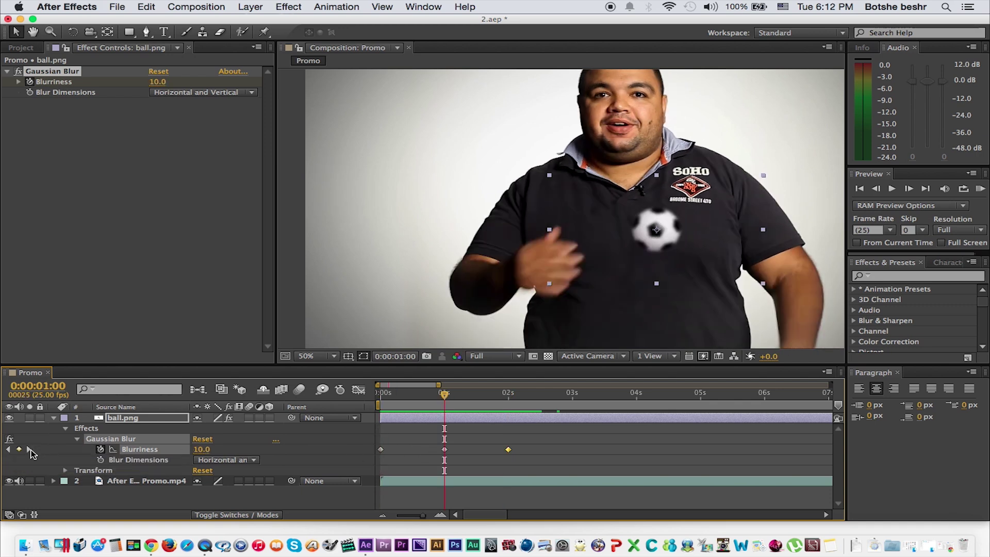
Try an extra Blurriness keyframe at 0:00:00:11 with values 15.6 and 2.7, and delete that keyframe.
left_click(409, 397)
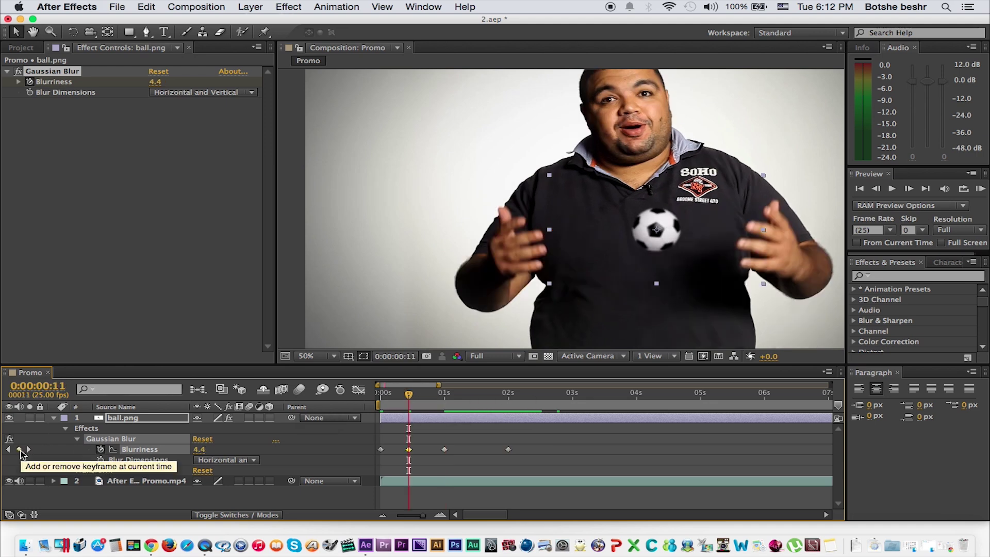
left_click_drag(201, 450, 273, 450)
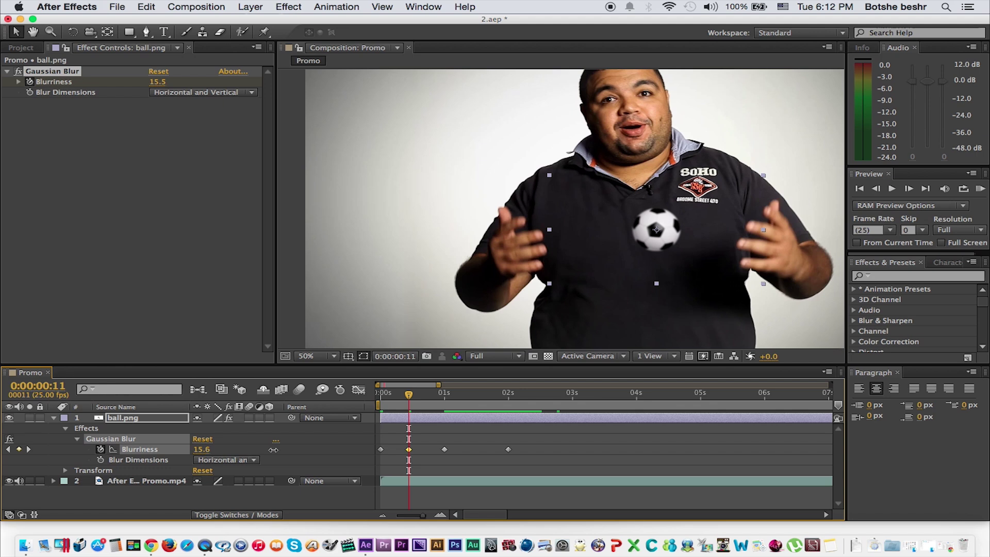
left_click_drag(201, 450, 87, 444)
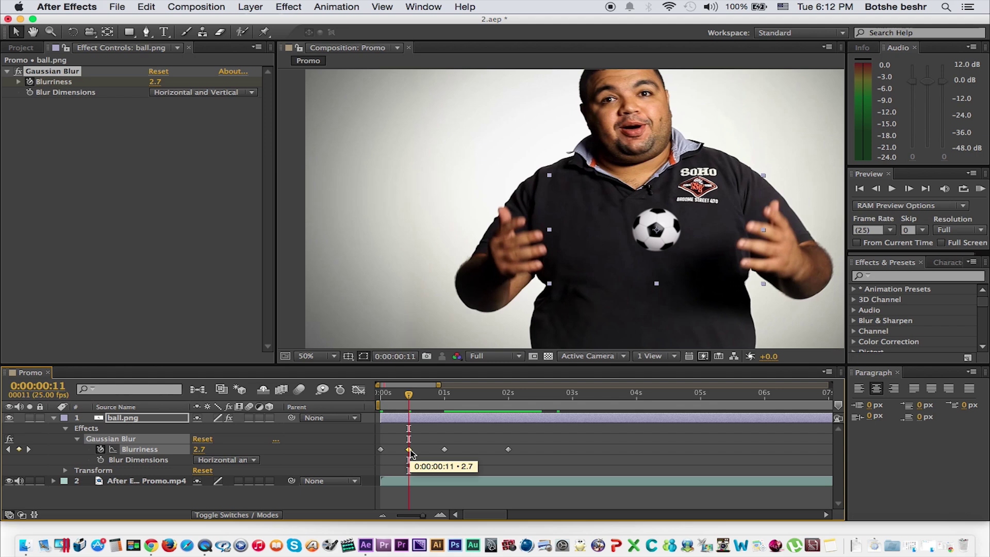
key("Delete")
Try deleting the one-second Blurriness keyframe and resetting the Gaussian Blur, undoing each change.
left_click(444, 449)
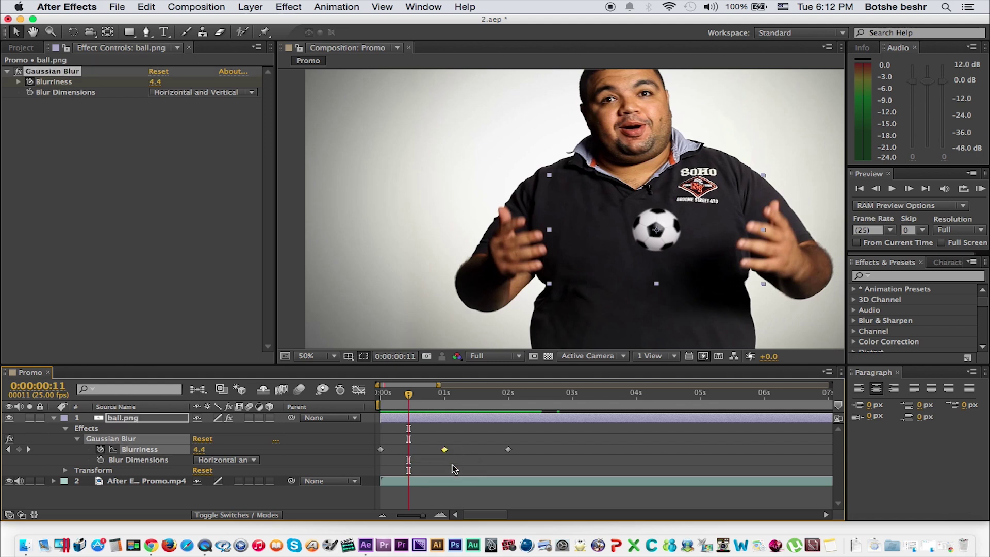
key("Delete")
key("super+z")
left_click(204, 440)
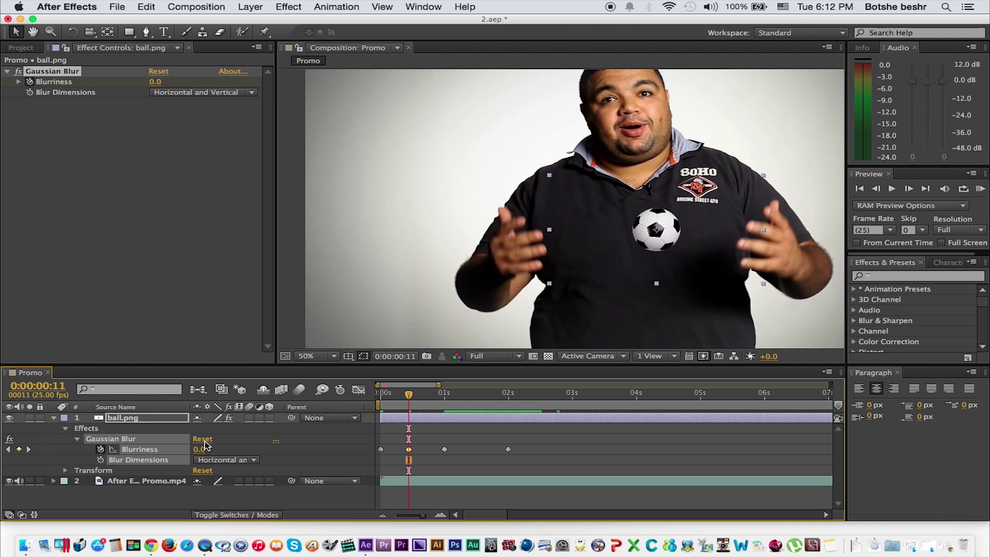
key("super+z")
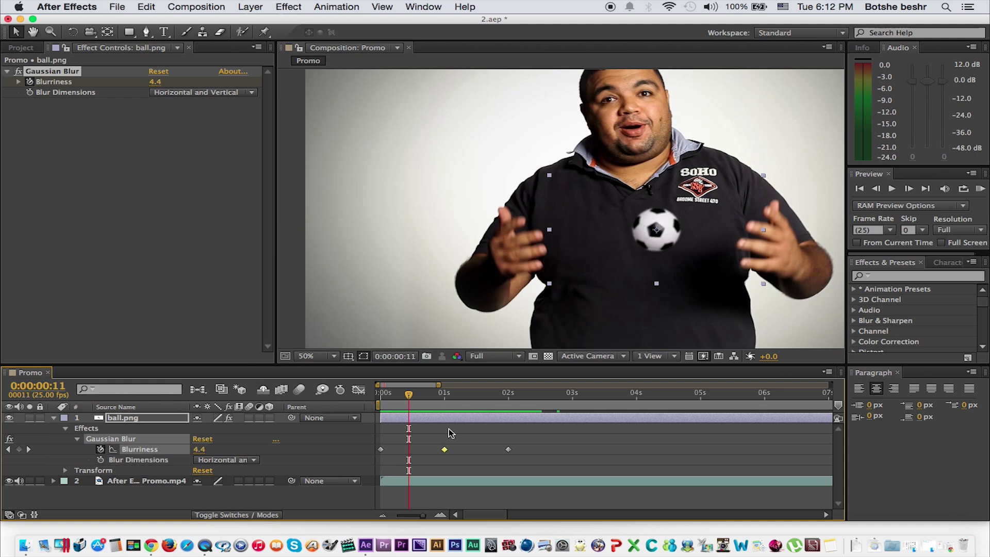
Expand the ball layer's Transform properties and return the current time to 0:00:00:00.
left_click_drag(434, 395, 444, 396)
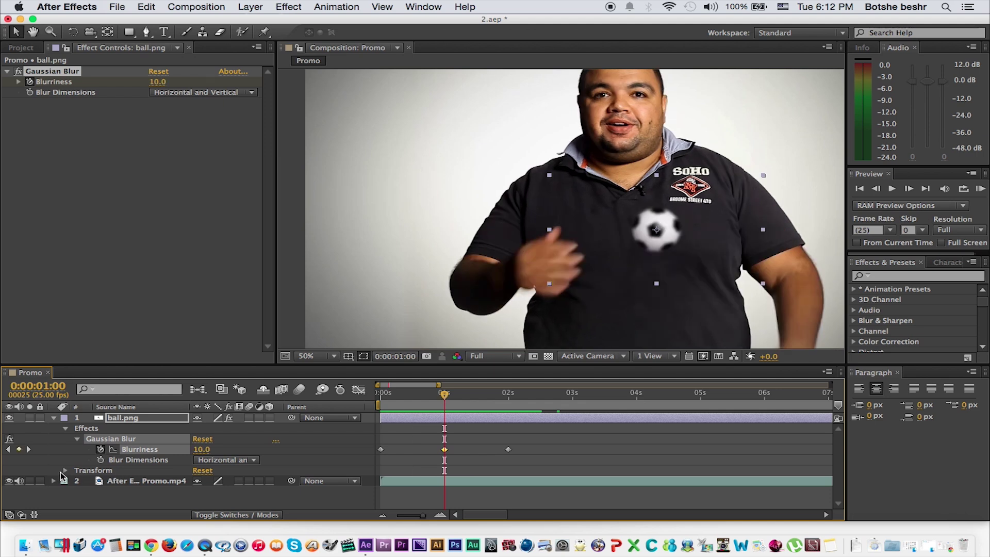
left_click(64, 471)
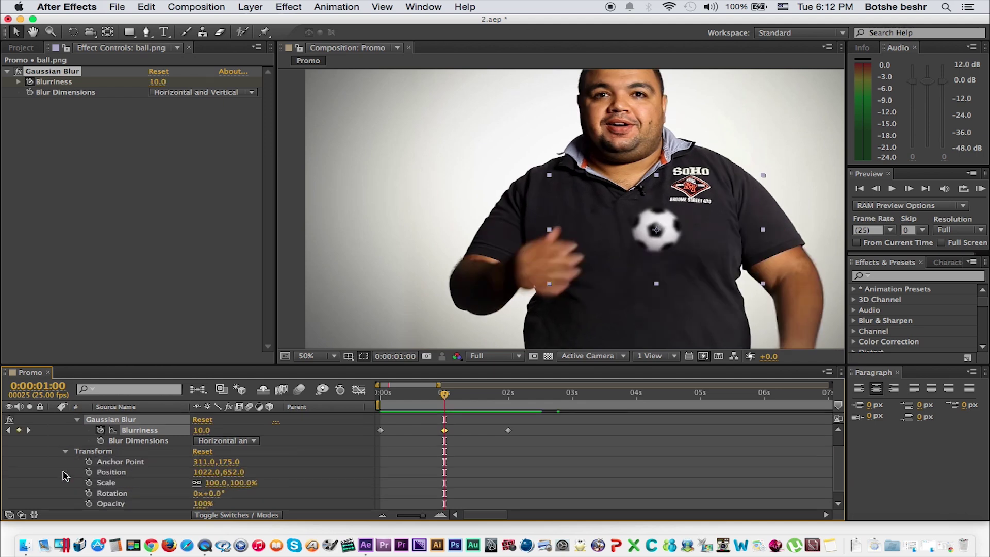
scroll(64, 475, "down", 1)
scroll(63, 471, "up", 1)
scroll(63, 472, "down", 1)
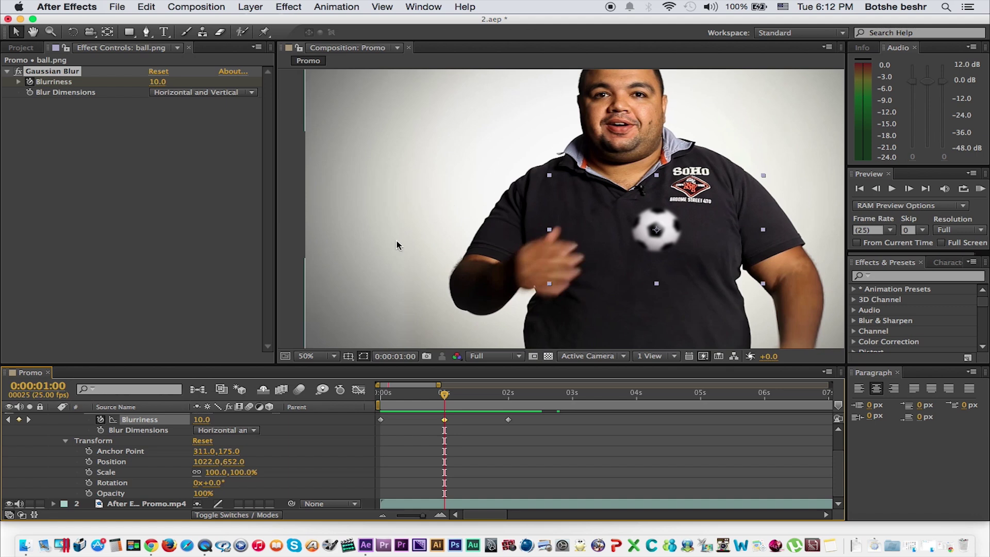
left_click(379, 401)
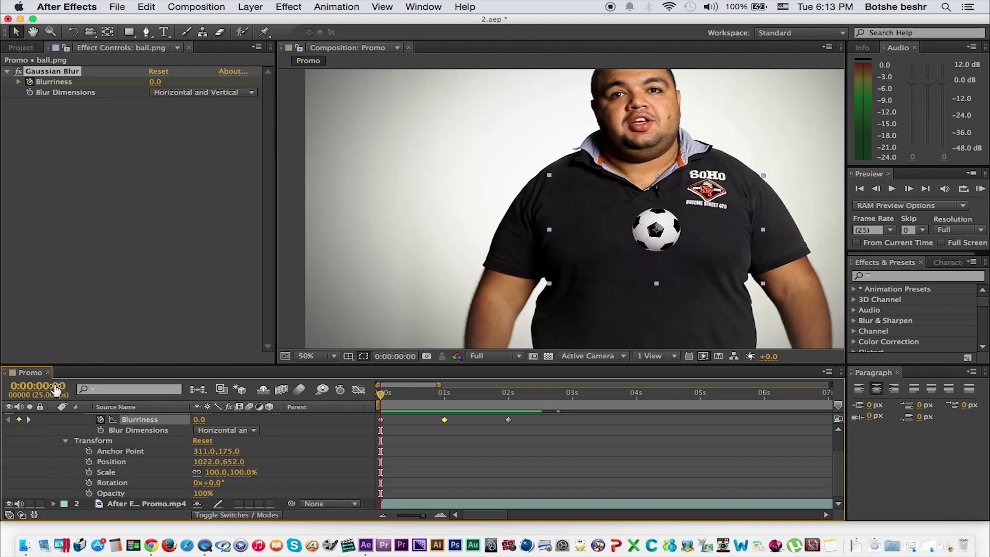
Start Position keyframing for the ball at 0:00:00:00 and move the current time to 0:00:02:00.
left_click(88, 462)
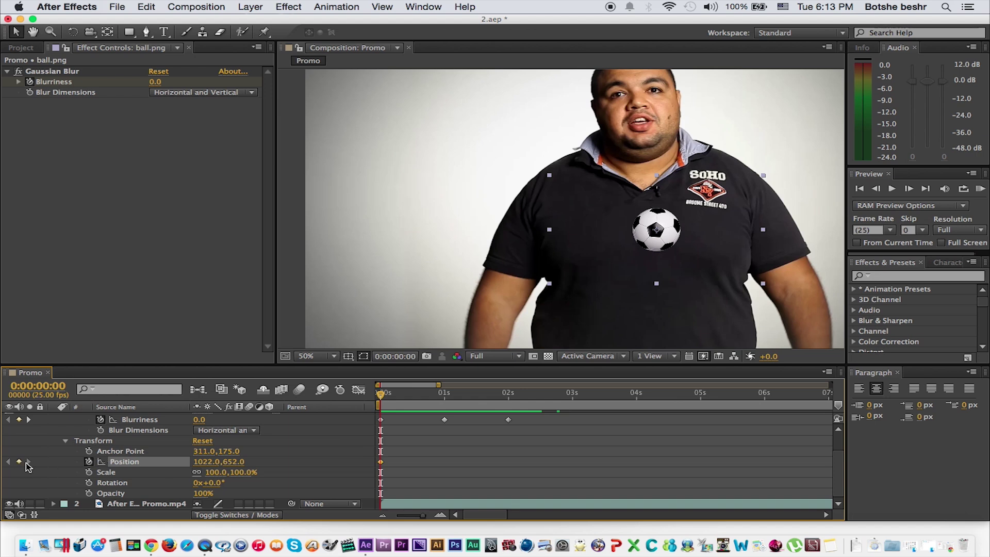
left_click(508, 397)
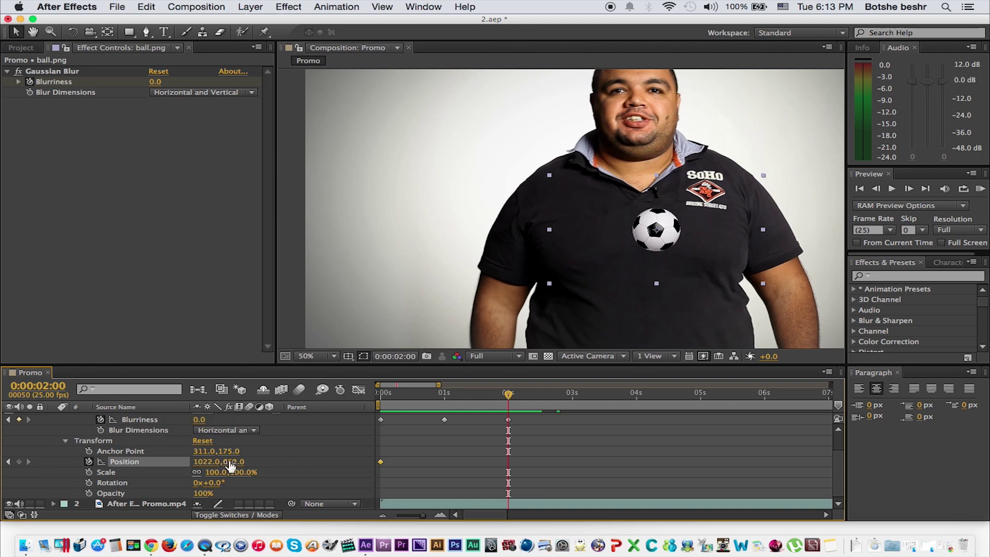
Try moving the ball freehand to about 374, 642 at 0:00:02:00, undo it, and try X Position values of about 407 and 202.
left_click_drag(660, 248, 442, 242)
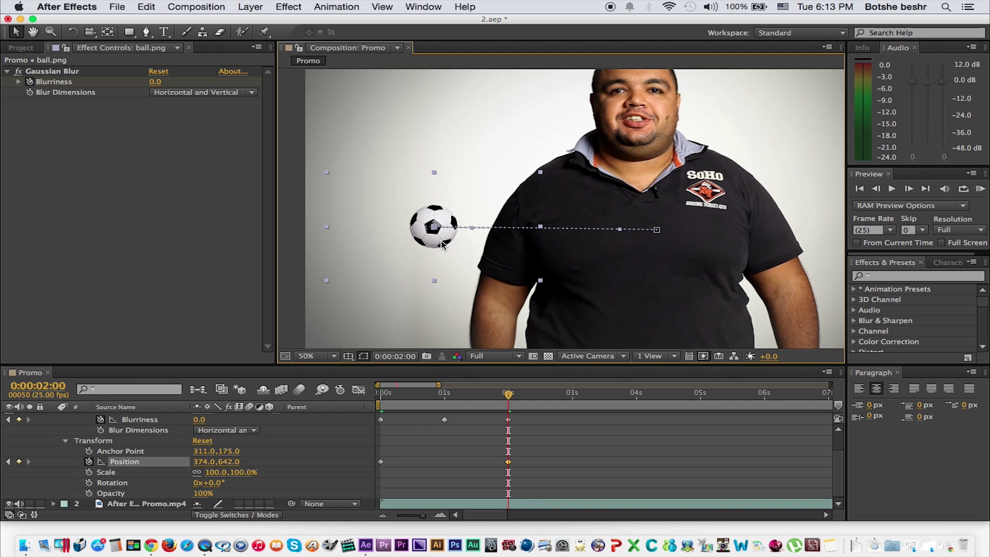
key("super+z")
left_click_drag(217, 473, 3, 475)
key("super+z")
left_click_drag(202, 470, 5, 467)
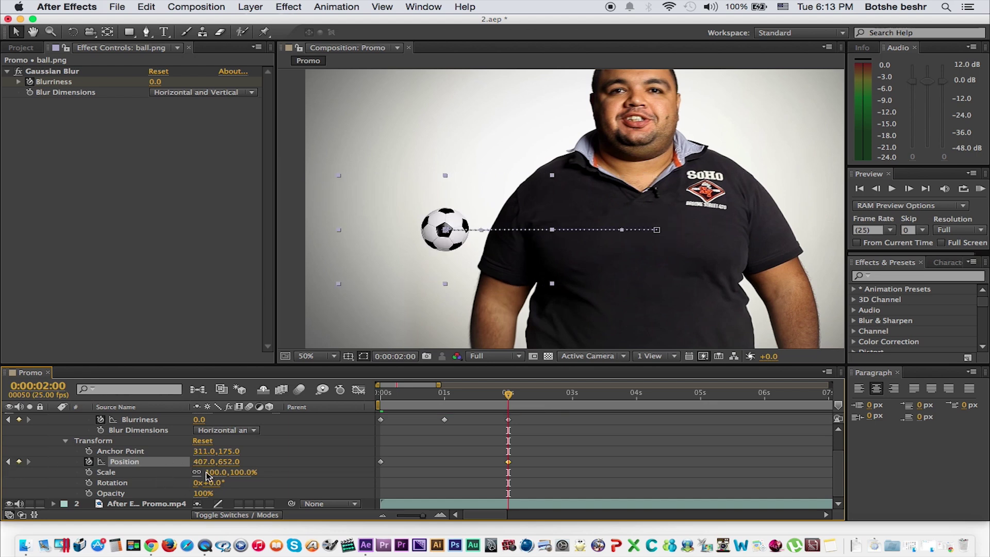
left_click_drag(229, 464, 57, 462)
key("ctrl+z")
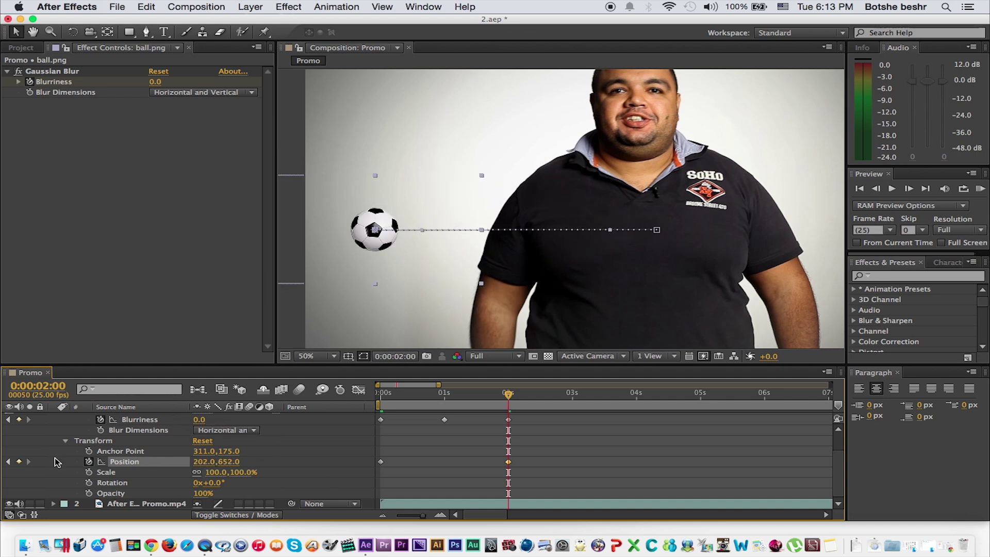
Try varying the ball's X Position at 0:00:02:00, including about 277, and undo the Position changes.
left_click_drag(204, 462, 252, 463)
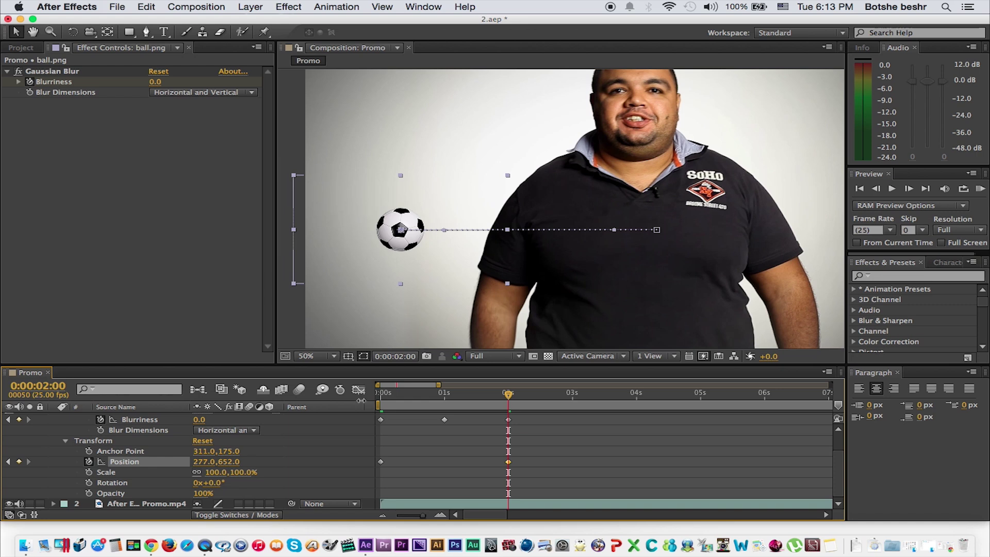
key("shift+Right")
key("shift+Right")
key("shift+Right")
key("shift+Right")
key("shift+Right")
key("shift+Right")
key("shift+Right")
key("shift+Right")
key("shift+Right")
key("shift+Right")
key("shift+Right")
key("shift+Right")
key("shift+Right")
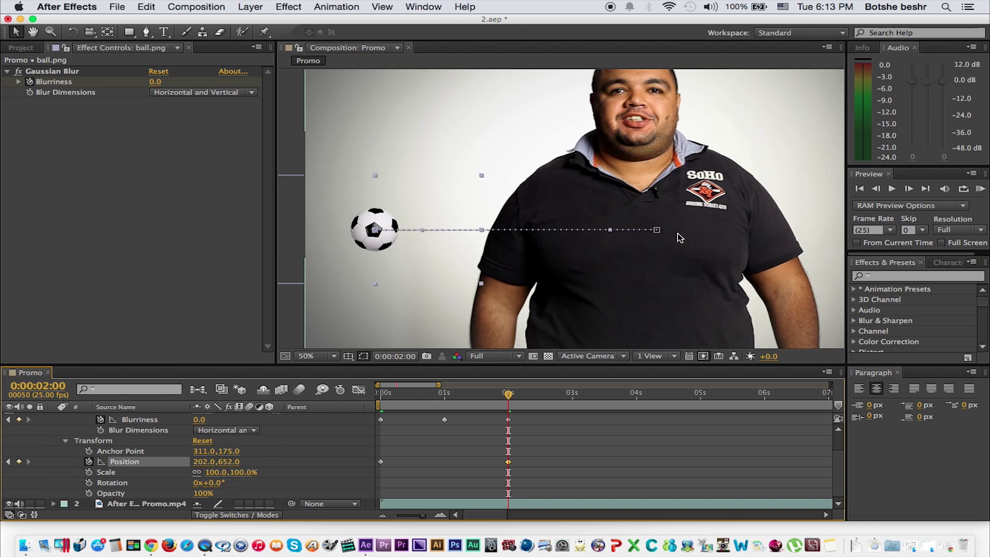
key("super+z")
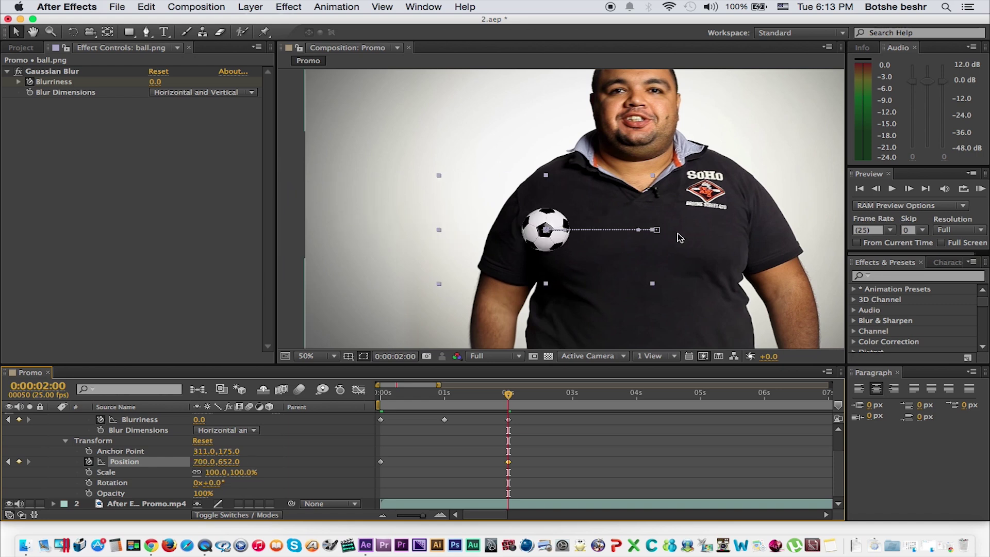
key("super+z")
Move the ball in a straight horizontal line to about 296, 652 beside the presenter at 0:00:02:00.
left_click_drag(664, 241, 416, 166)
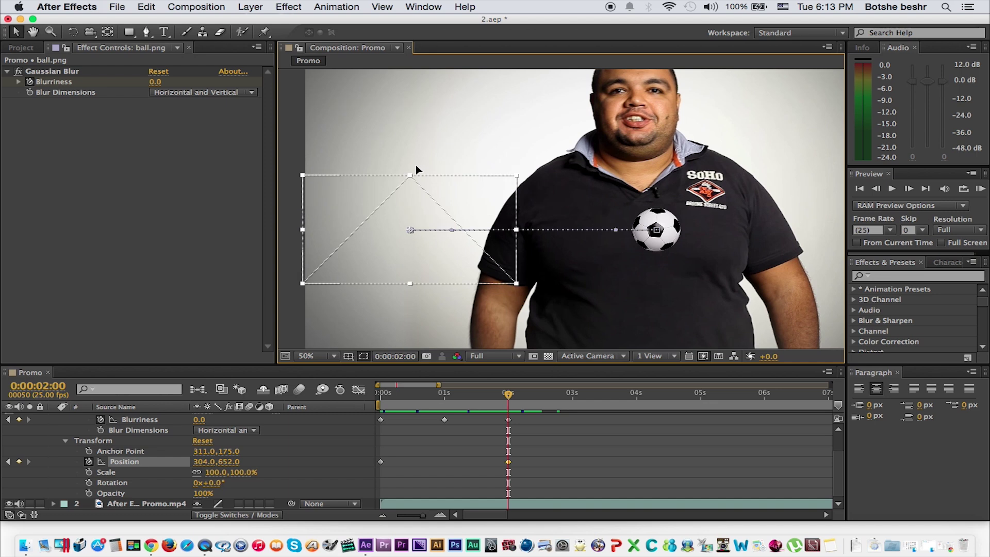
left_click_drag(415, 165, 424, 231)
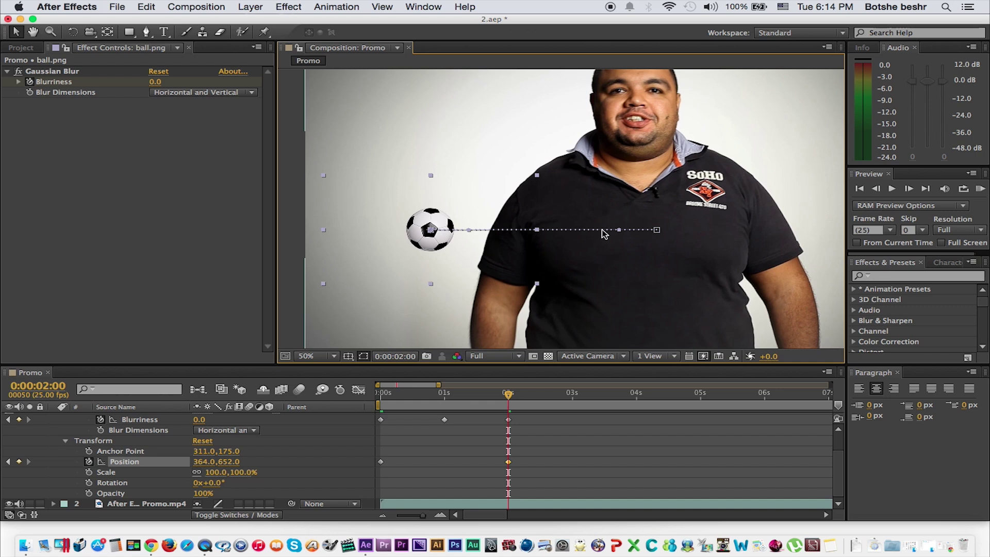
key("super+z")
left_click_drag(658, 239, 409, 237)
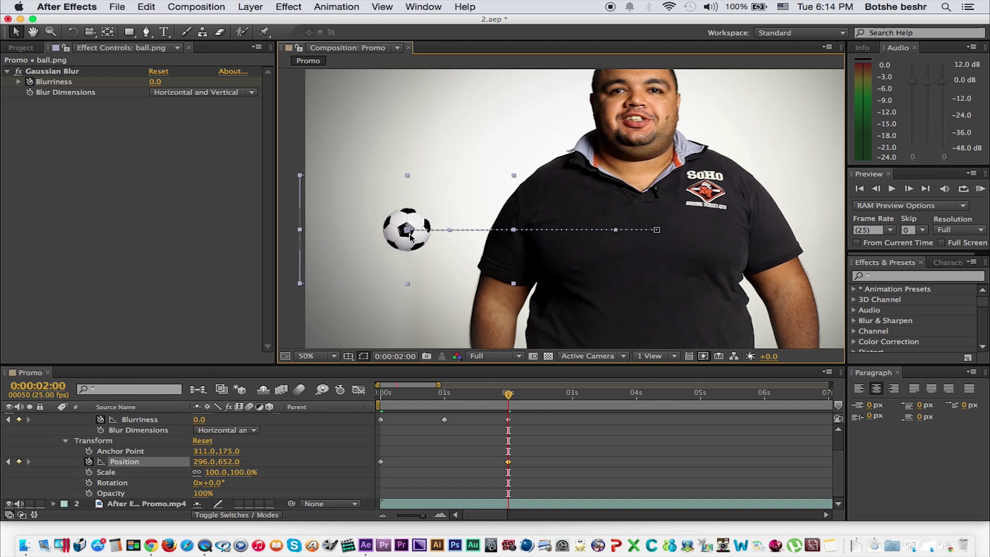
Play the ball's blur and movement repeatedly from 0:00:00:00, returning the current time to the start.
left_click_drag(508, 394, 368, 392)
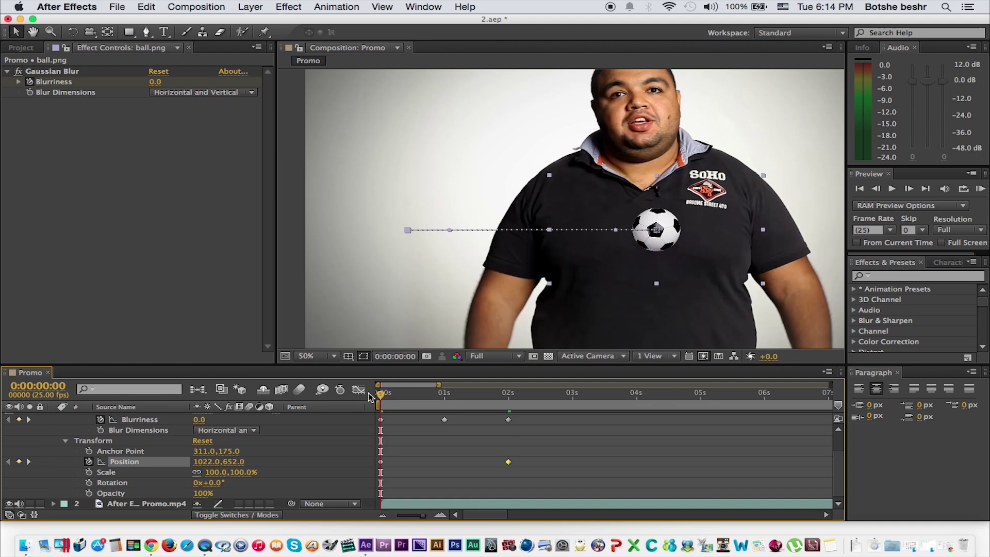
key("space")
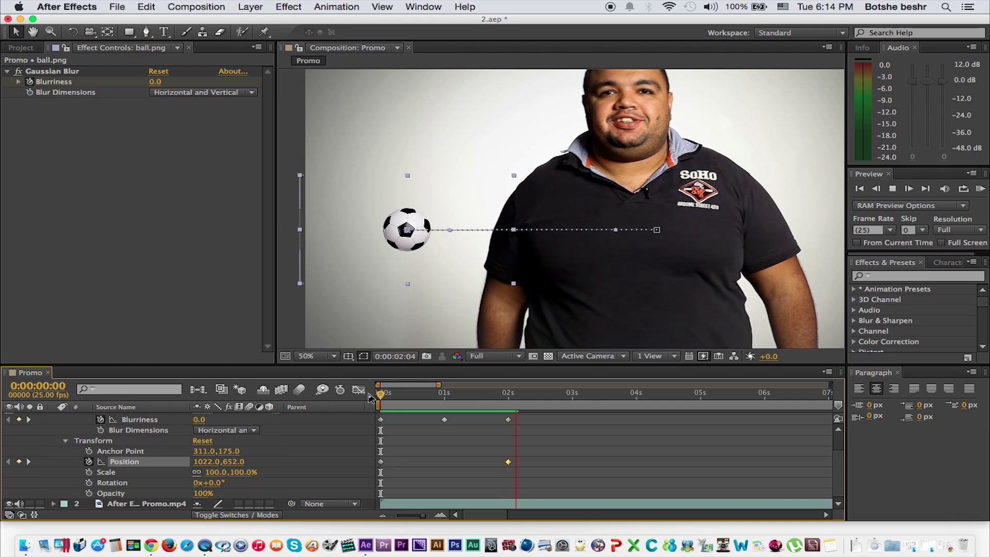
key("space")
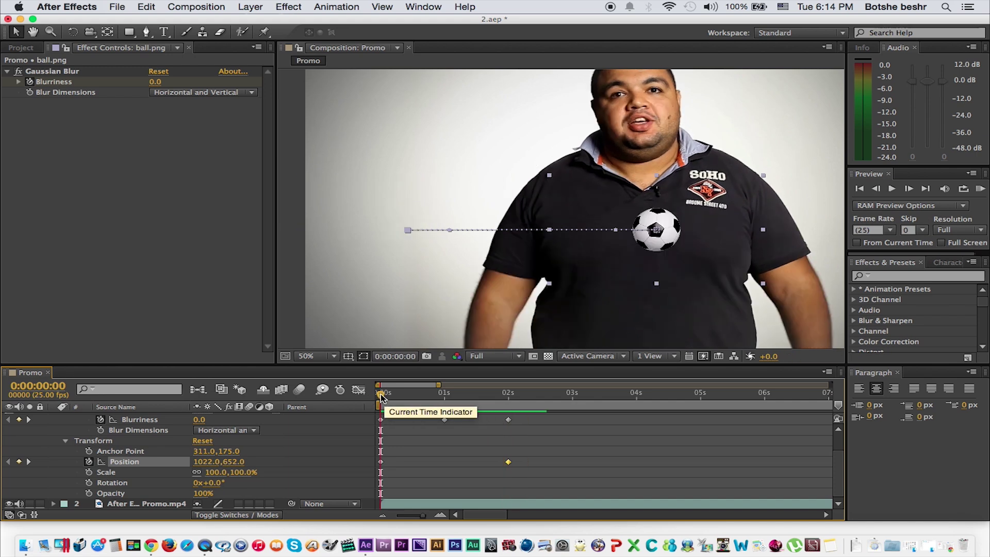
key("space")
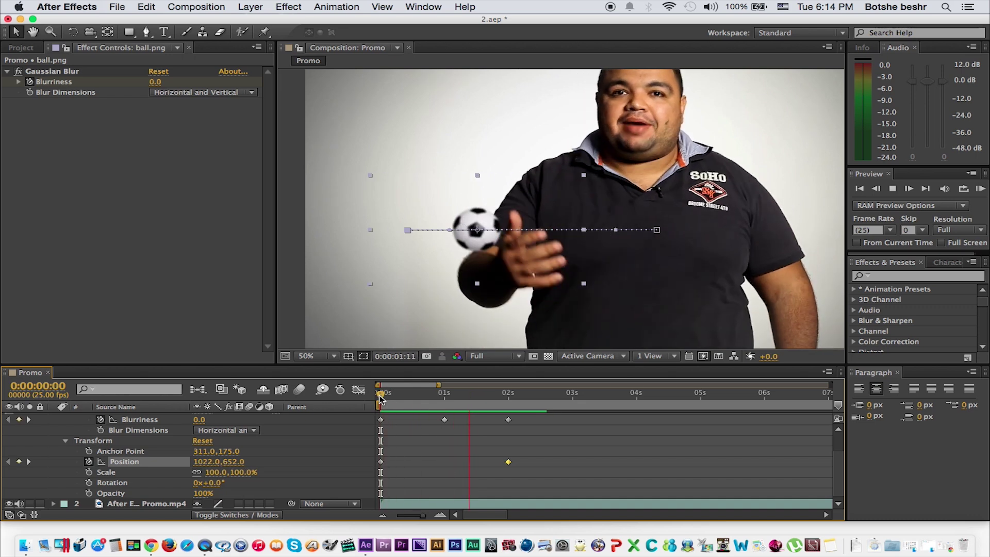
key("space")
left_click(378, 397)
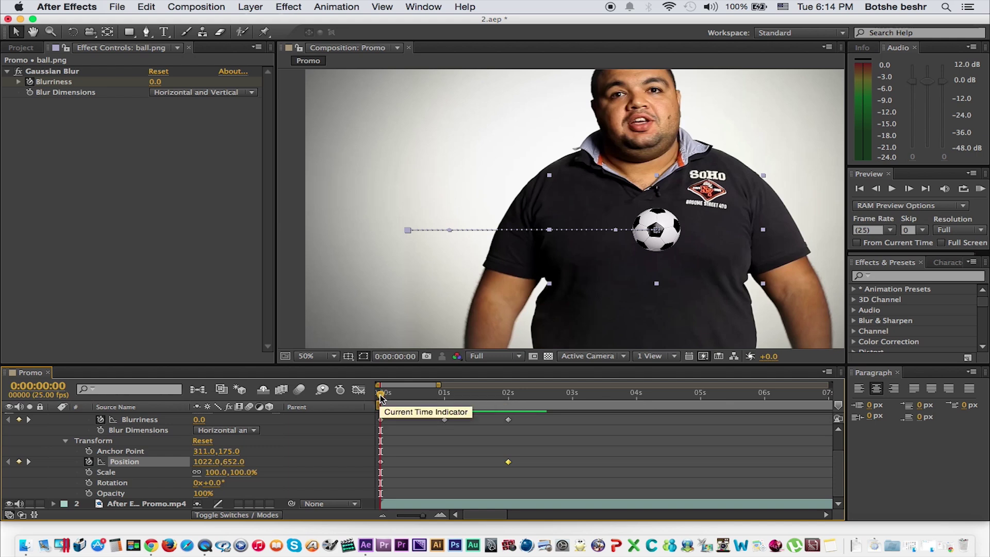
key("space")
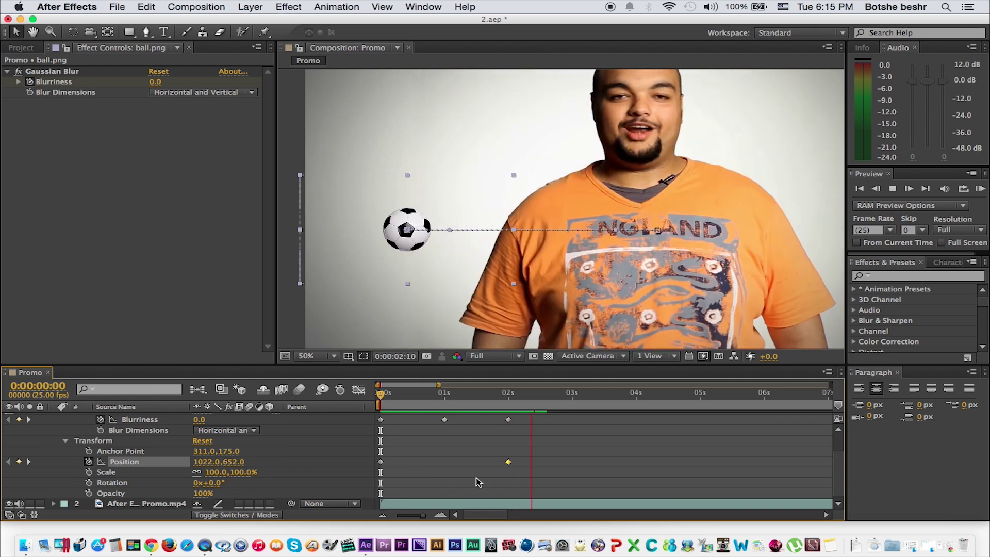
left_click(379, 395)
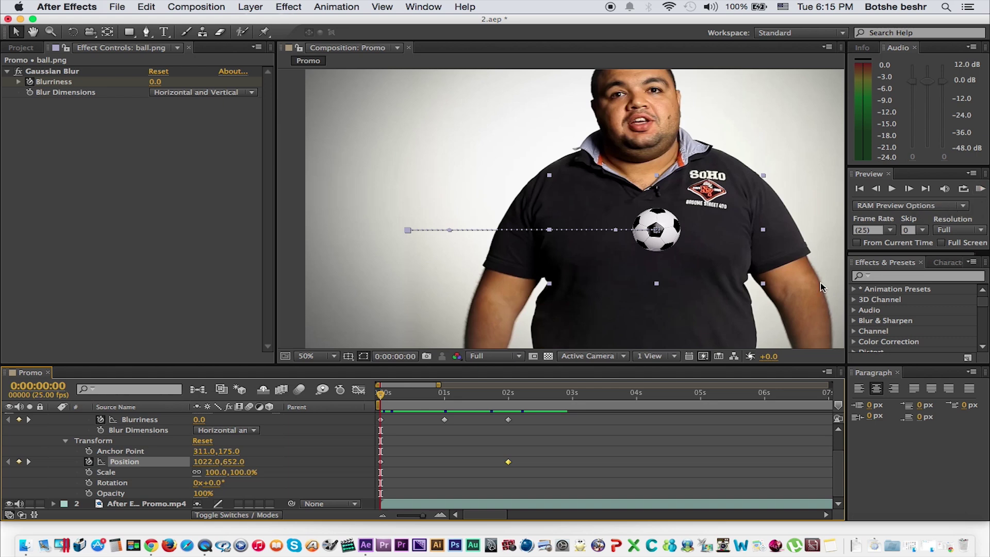
Run a RAM preview of the composition, stop it, and return the current time to 0:00:00:00.
left_click(981, 190)
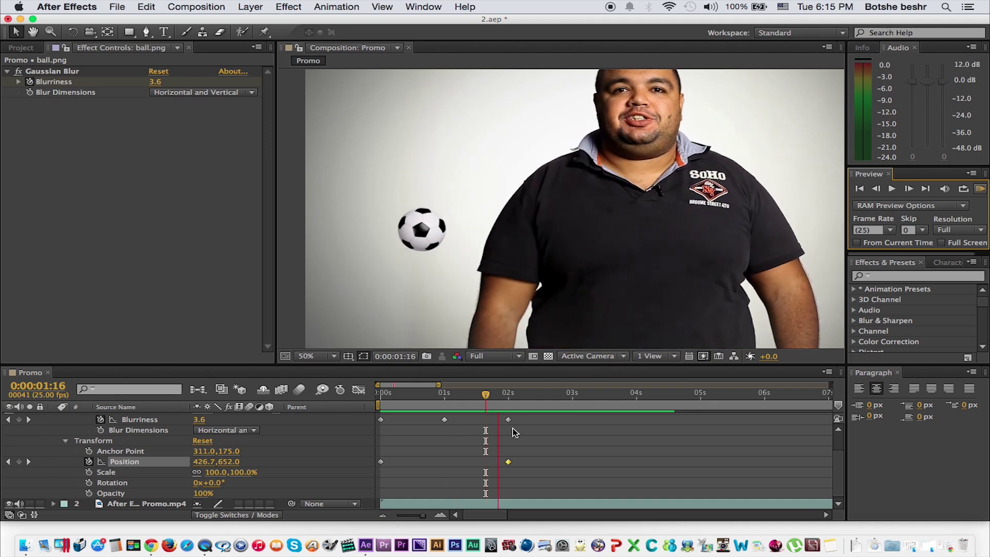
left_click(981, 190)
left_click(981, 190)
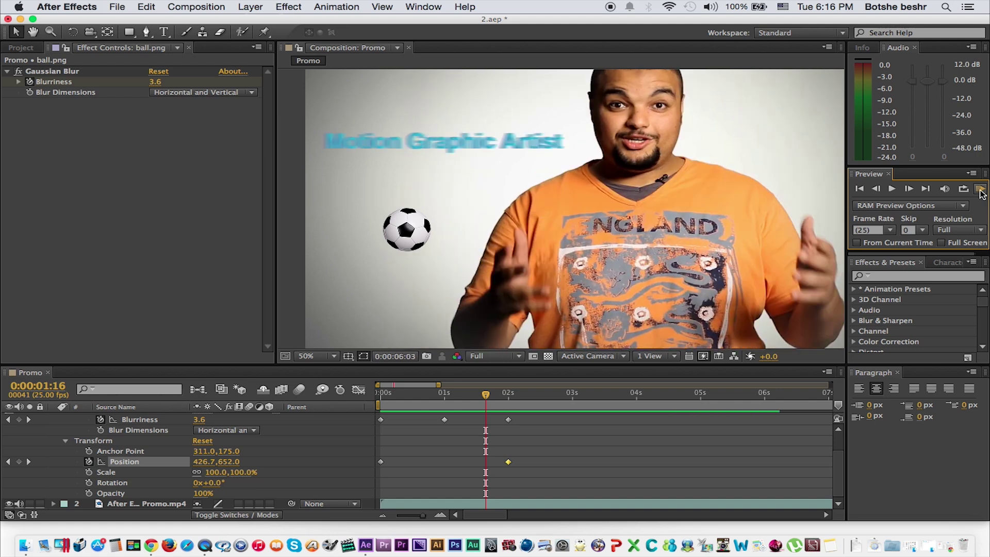
left_click(980, 190)
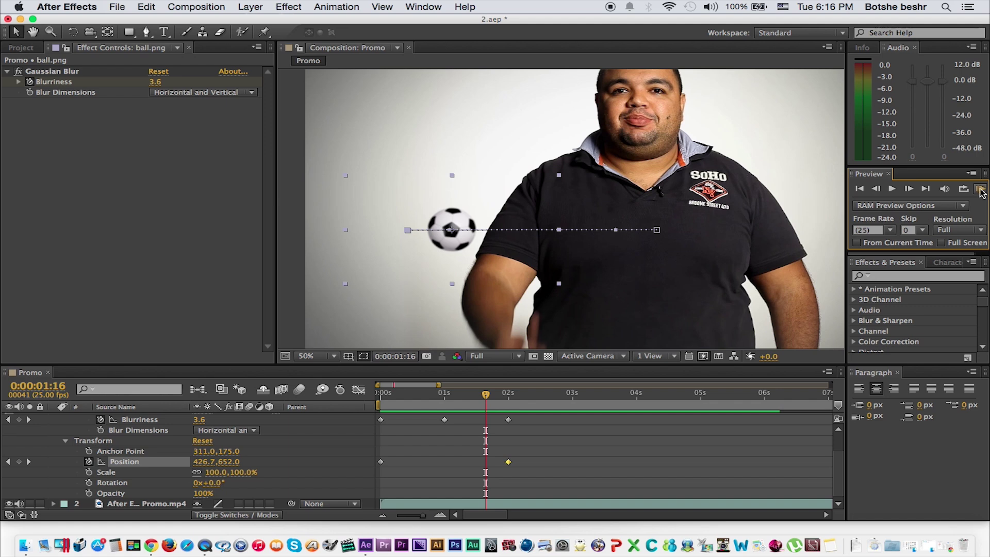
left_click(424, 394)
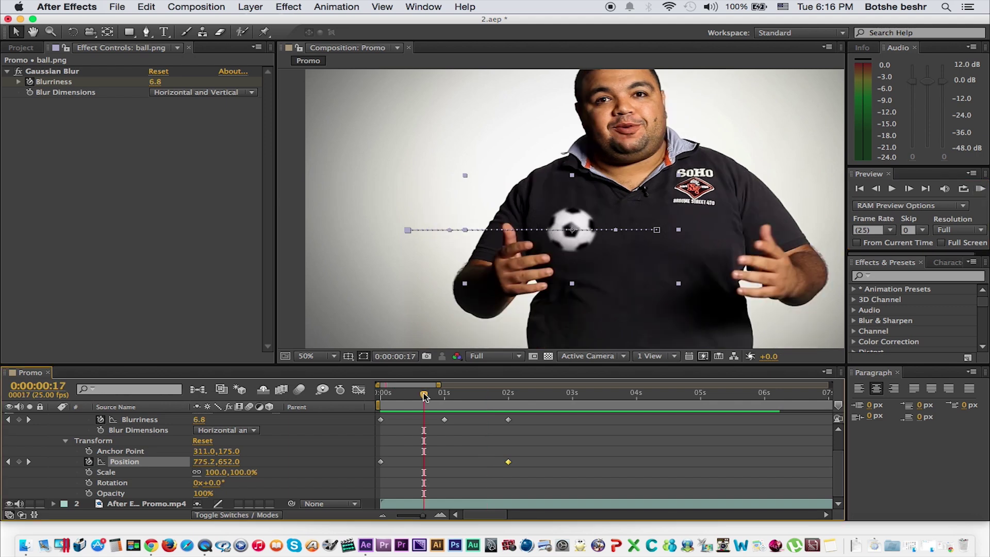
left_click_drag(423, 394, 364, 395)
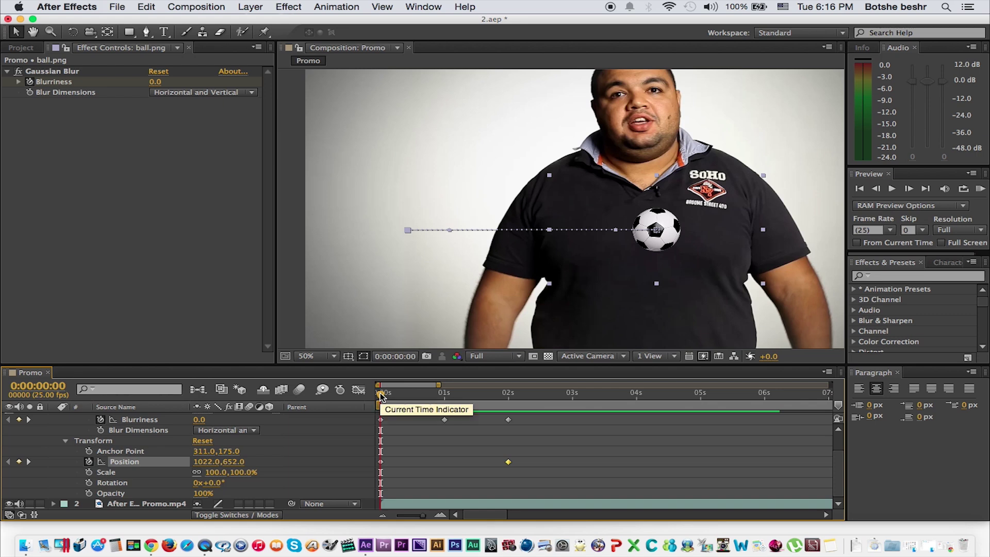
Animate the ball's Scale with a 100% keyframe at 0:00:00:00 and a 200% keyframe at 0:00:02:00.
left_click(89, 473)
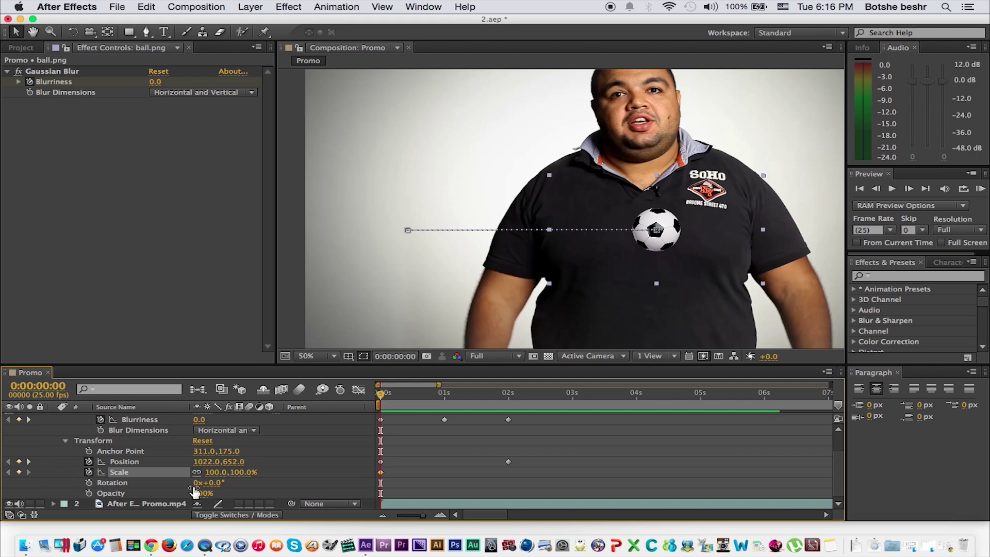
left_click(508, 394)
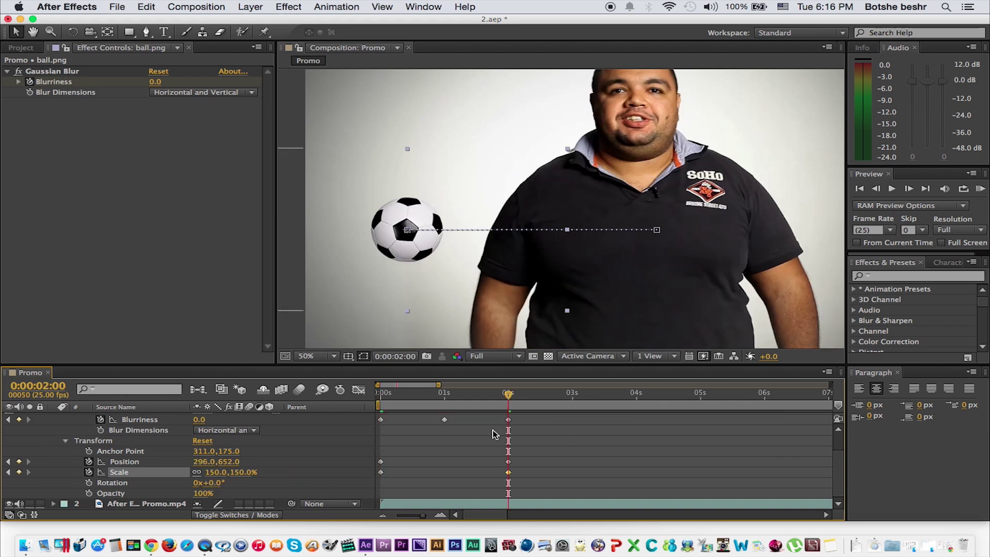
left_click(213, 472)
type("20")
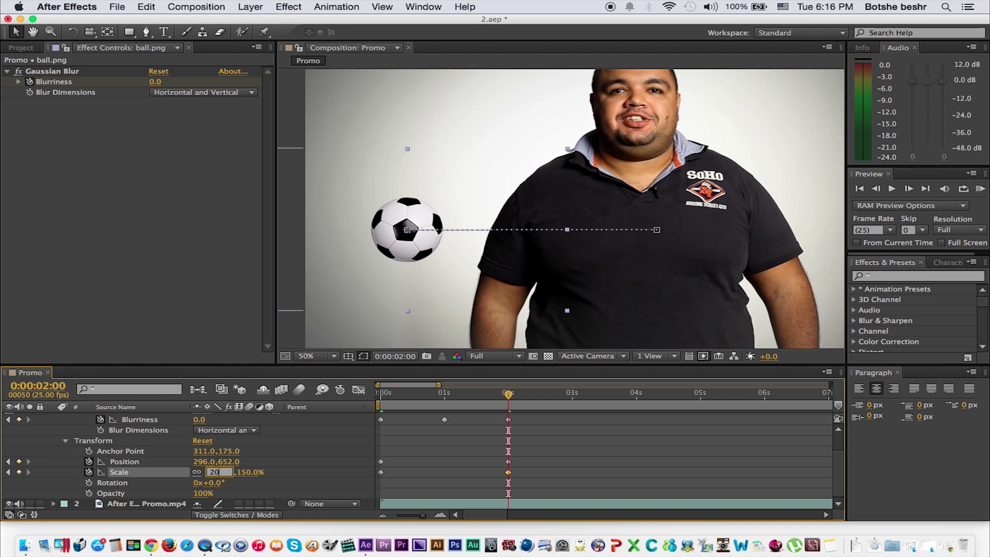
type("0")
key("Return")
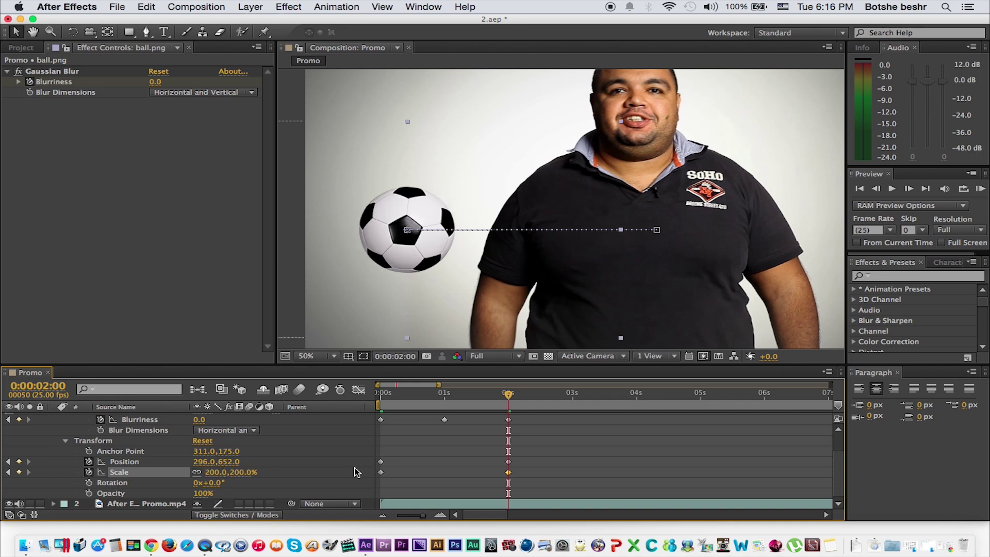
Preview the growing, moving ball from the beginning and check its appearance around one second and at 0:00:02:00.
left_click(376, 396)
key("space")
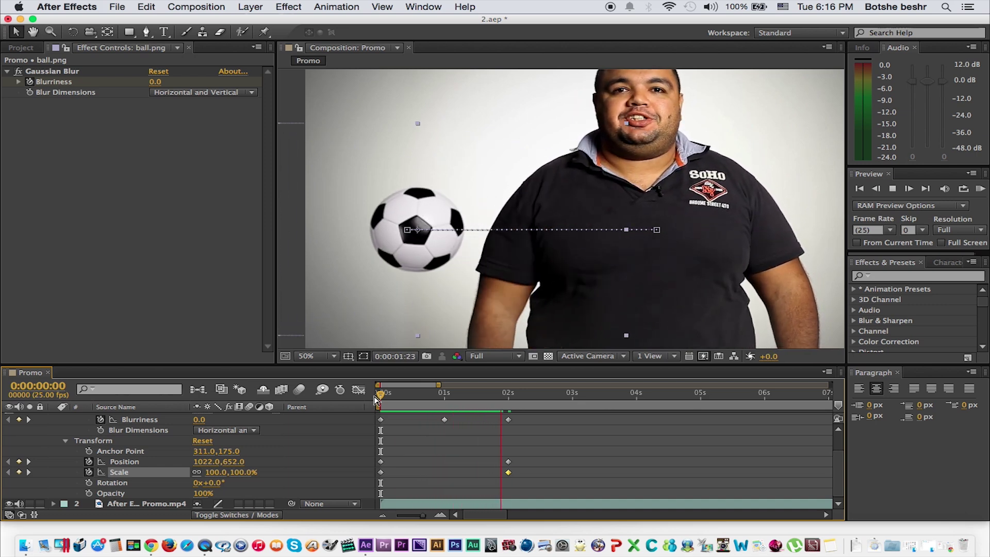
key("space")
left_click(384, 393)
mouse_move(383, 395)
left_mouse_down()
mouse_move(401, 394)
mouse_move(380, 395)
left_mouse_up()
key("space")
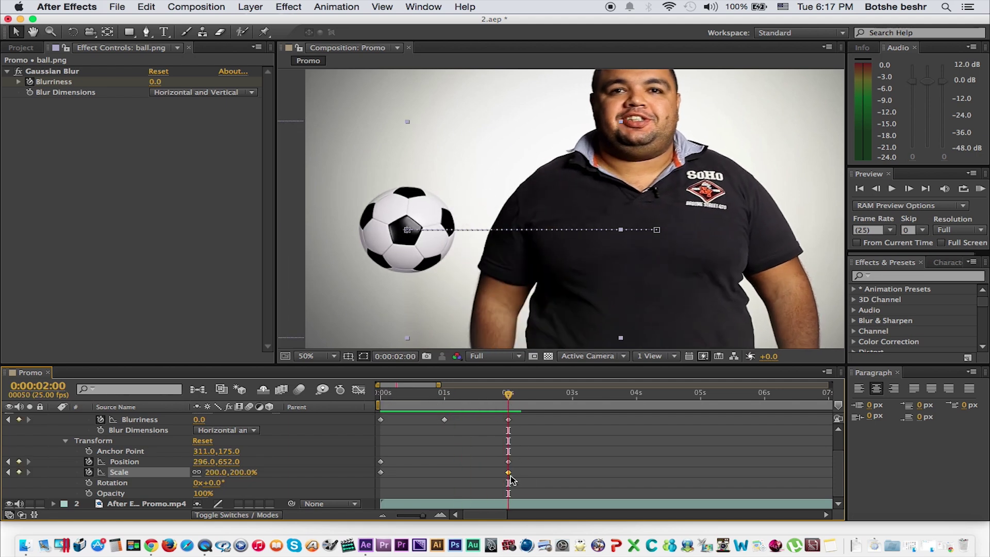
left_click(442, 397)
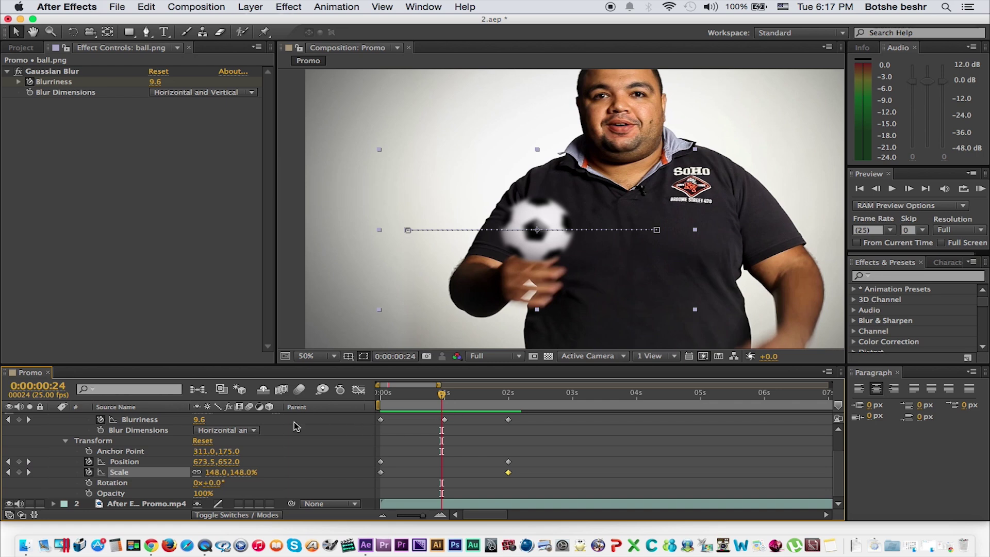
left_click_drag(443, 402, 510, 395)
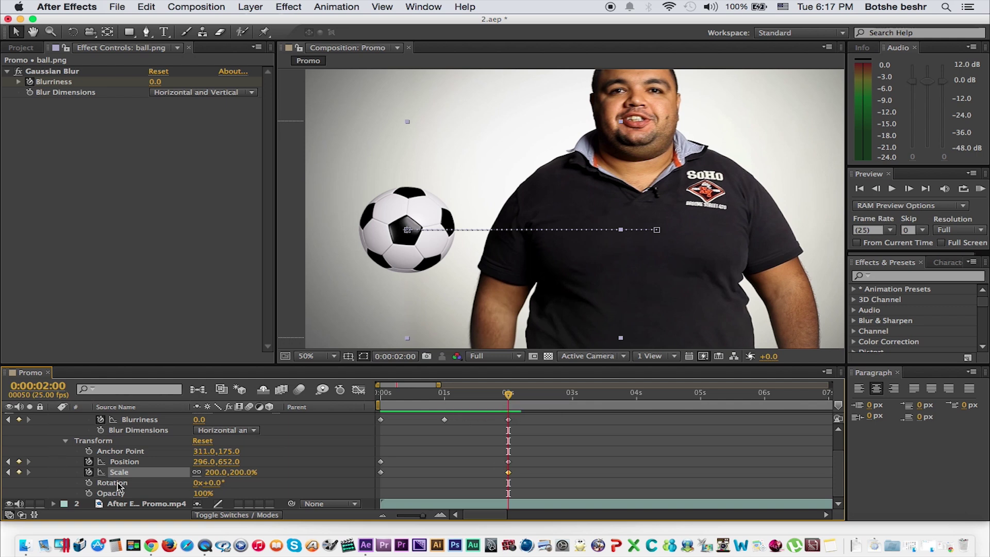
Animate the ball's Rotation with a 0° keyframe at 0:00:00:00 and a -360° keyframe at 0:00:02:00.
left_click(89, 483)
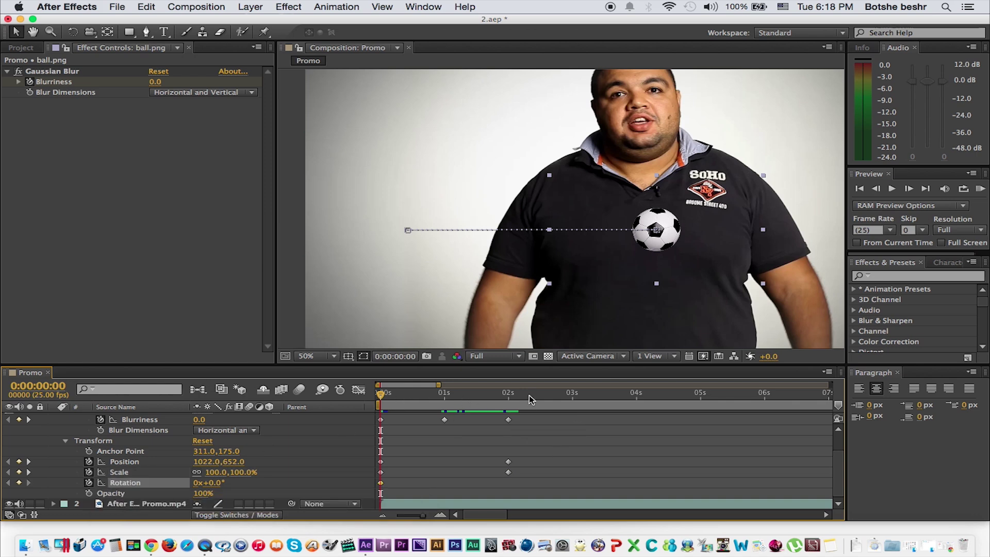
left_click(507, 397)
left_click_drag(215, 482, 189, 487)
left_click(217, 483)
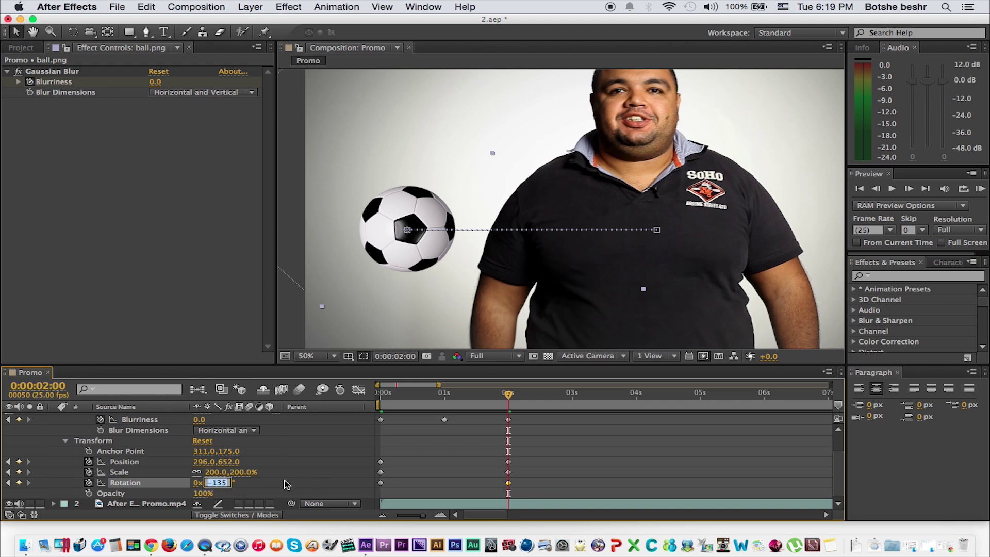
type("-360")
key("Return")
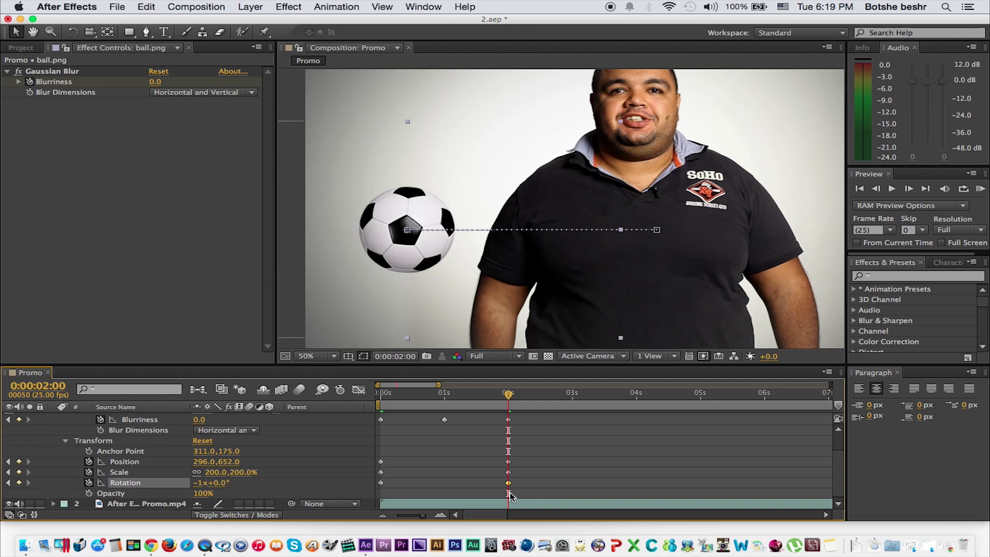
Preview the ball's combined blur, position, scale and rotation animation from the beginning.
left_click_drag(418, 405, 373, 403)
key("space")
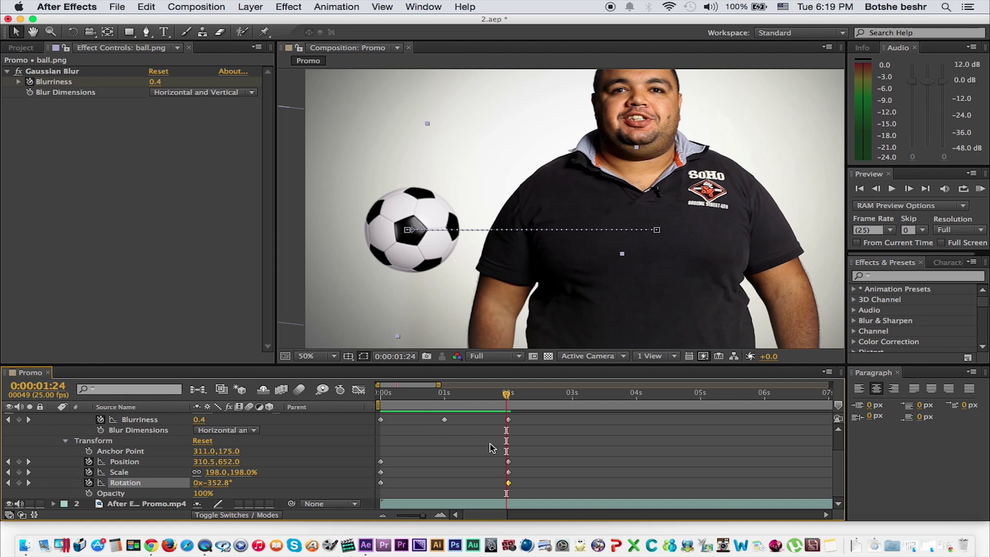
Replace the ball's Rotation keyframe at 0:00:02:00 with one full positive turn, 1x+0.0°.
left_click_drag(507, 397, 510, 397)
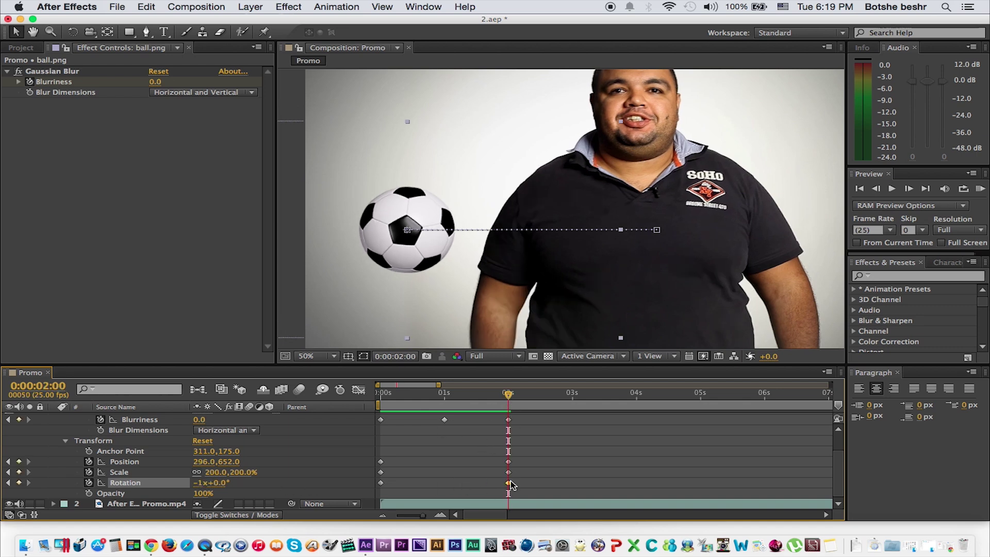
key("Delete")
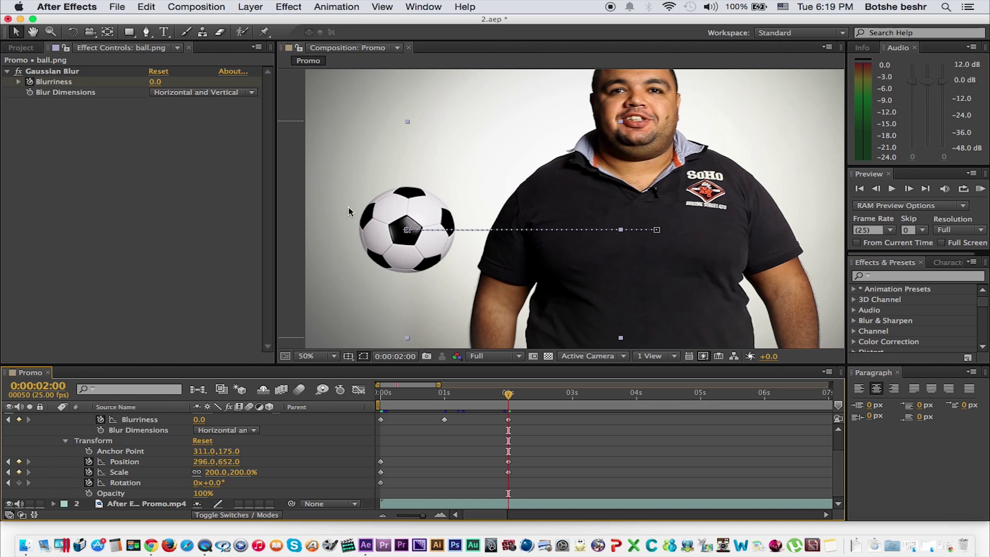
left_click(210, 483)
key("Return")
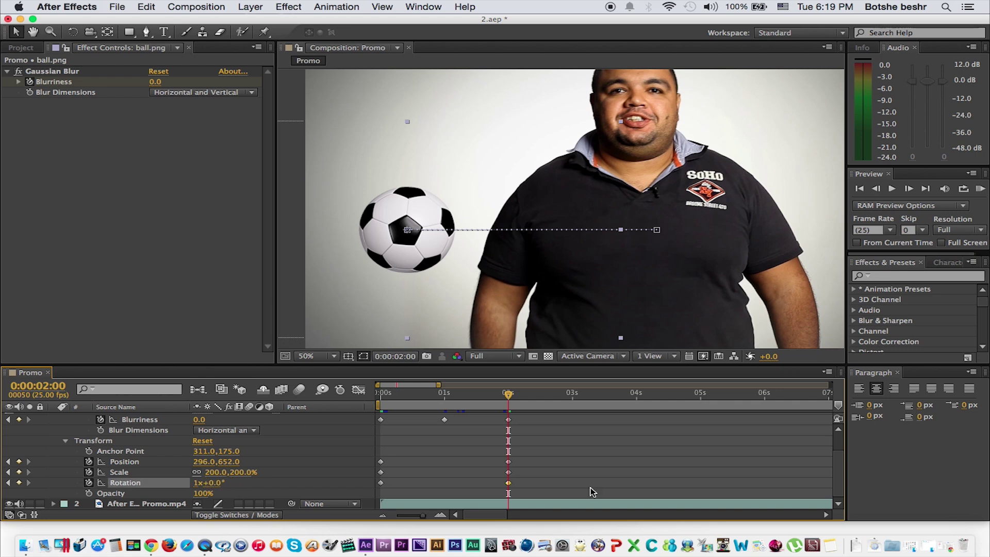
Preview the ball's reversed spin from 0:00:00:00 to about two seconds.
left_click(382, 396)
left_click_drag(383, 399, 380, 399)
key("space")
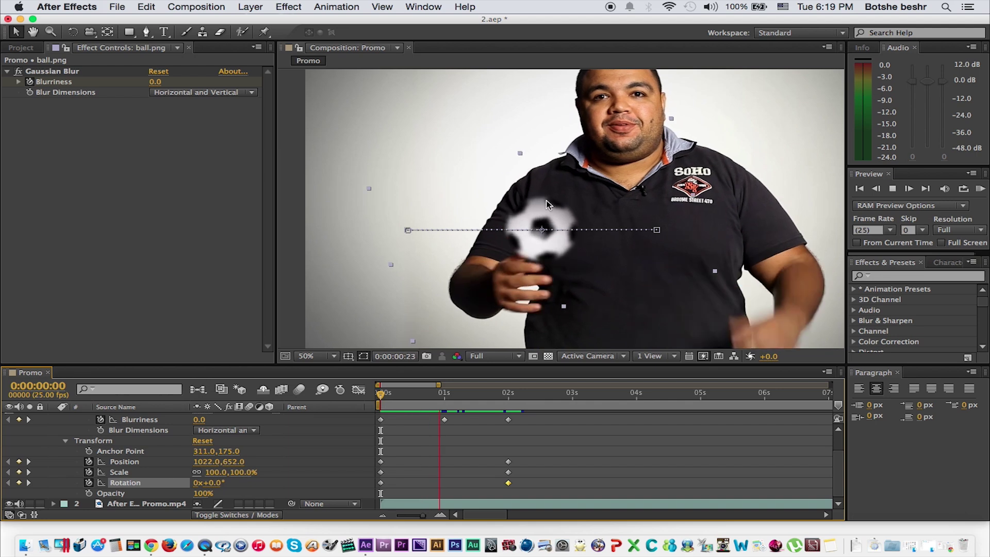
key("space")
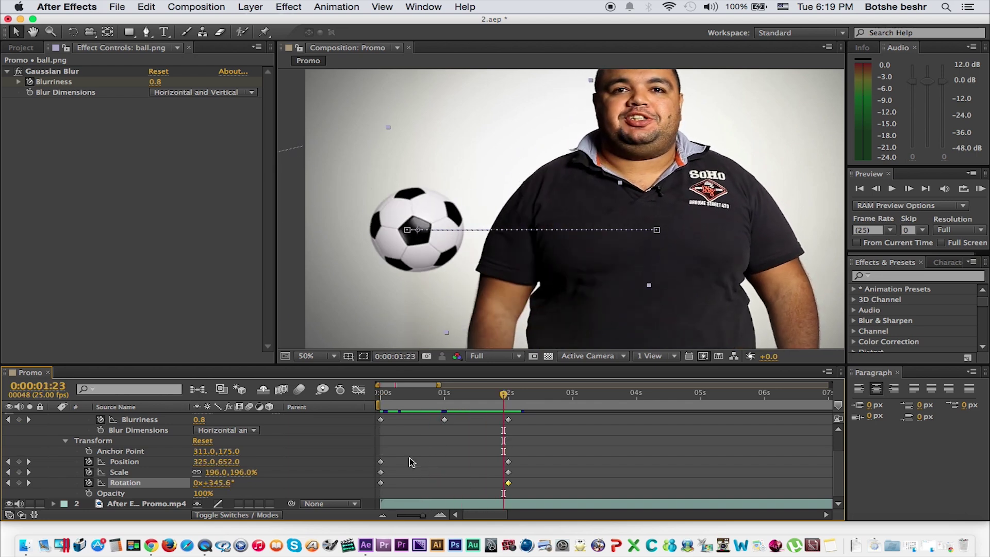
Replace the Rotation keyframe at 0:00:02:00 with one full negative turn, -1x+0.0°.
key("k")
left_click(216, 483)
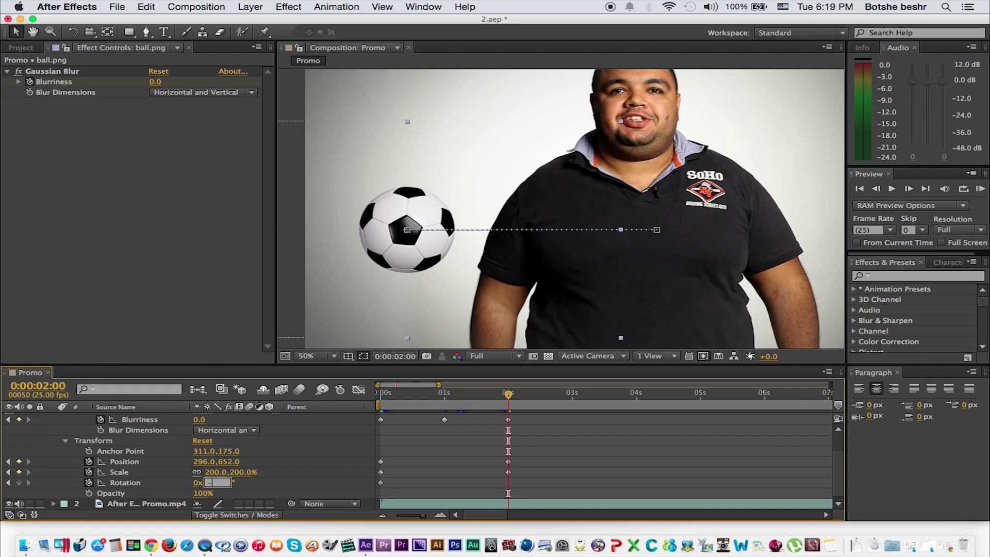
key("Return")
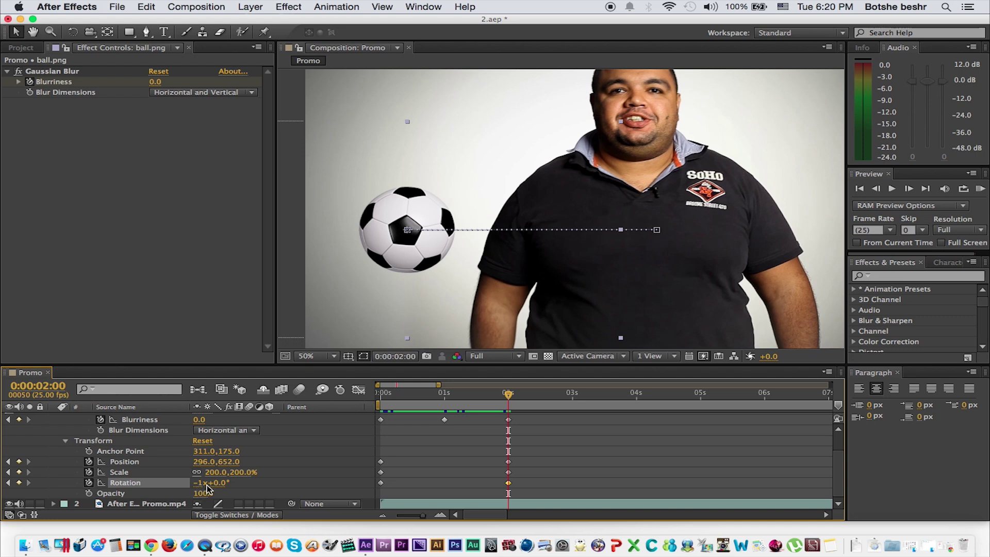
Play the ball's animation from the start of the timeline and stop the playback.
left_click_drag(389, 398, 369, 400)
key("space")
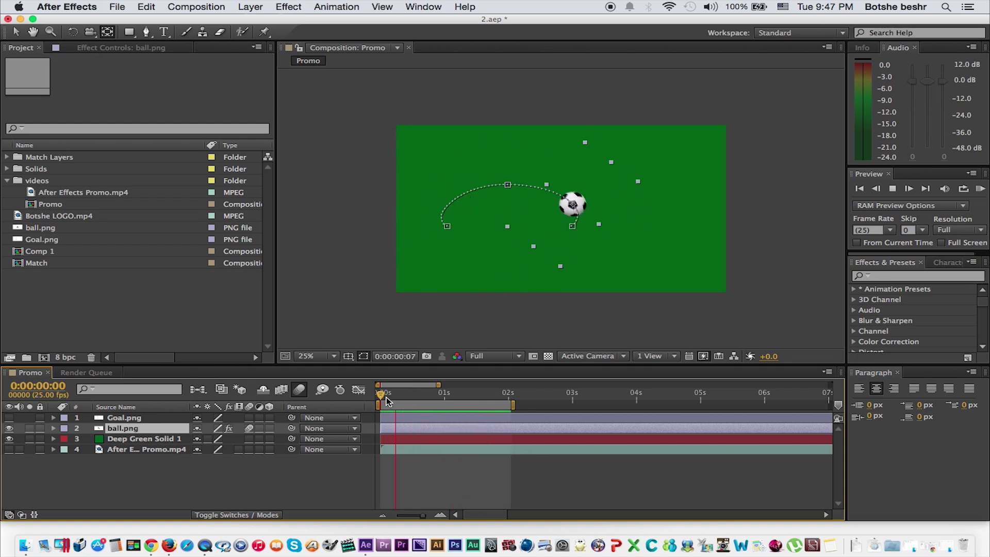
left_click(527, 302)
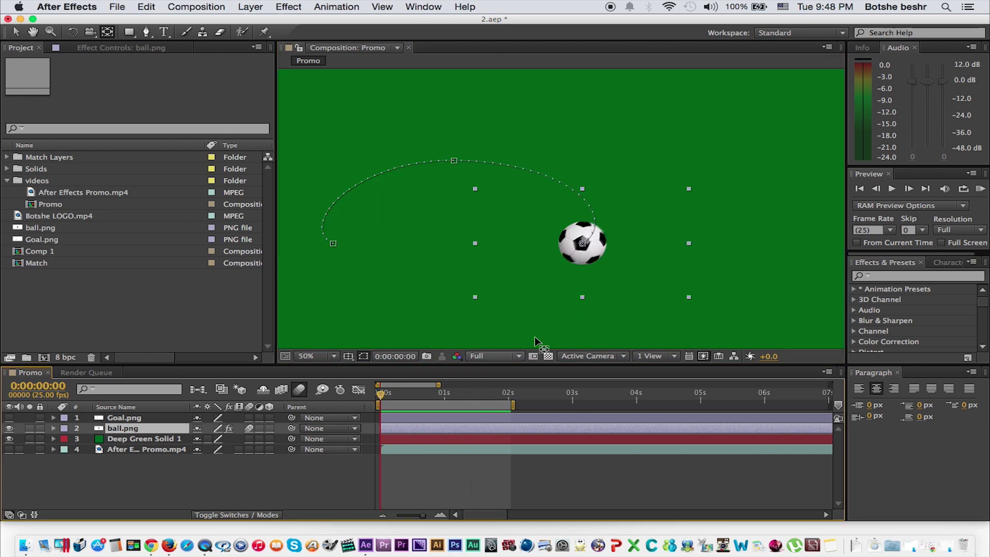
Zoom in to 100% and use the Pan Behind tool to move the ball's anchor point outside the ball and back to its centre.
left_click_drag(621, 273, 556, 192)
scroll(551, 184, "up", 2)
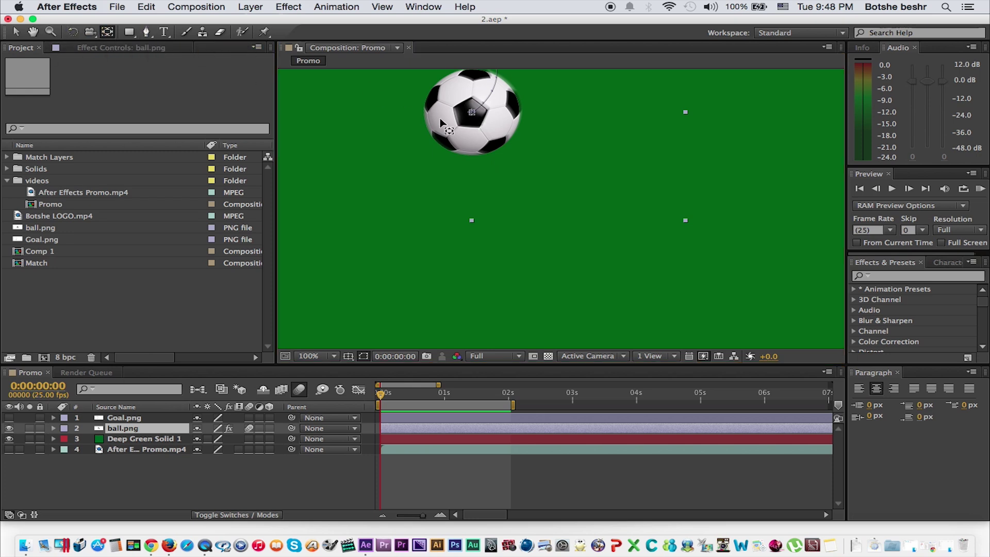
left_click_drag(471, 112, 594, 161)
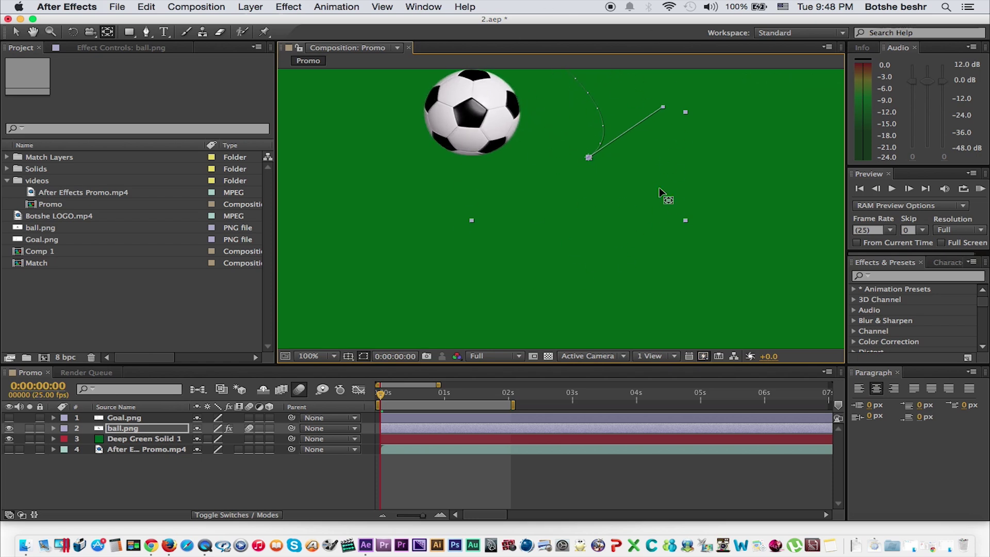
left_click_drag(589, 158, 474, 114)
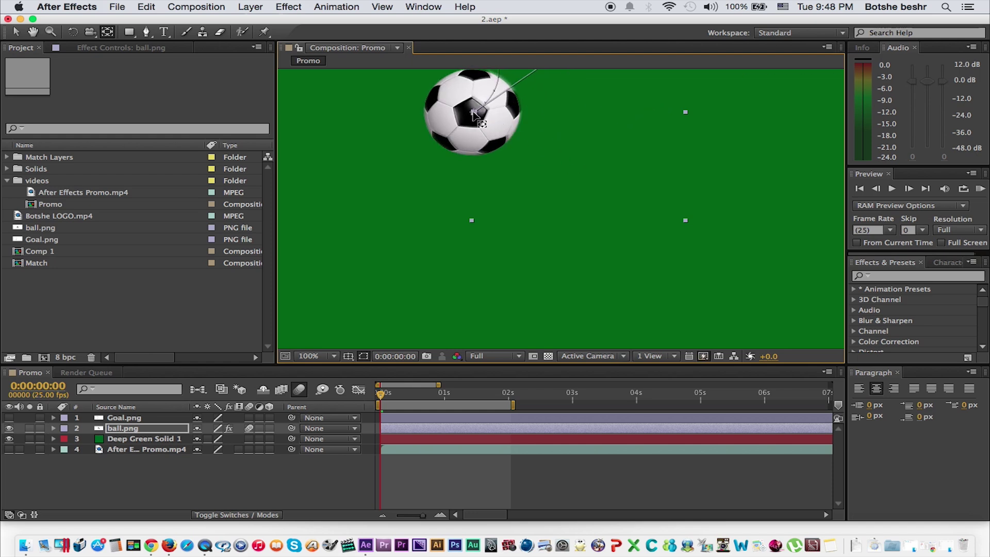